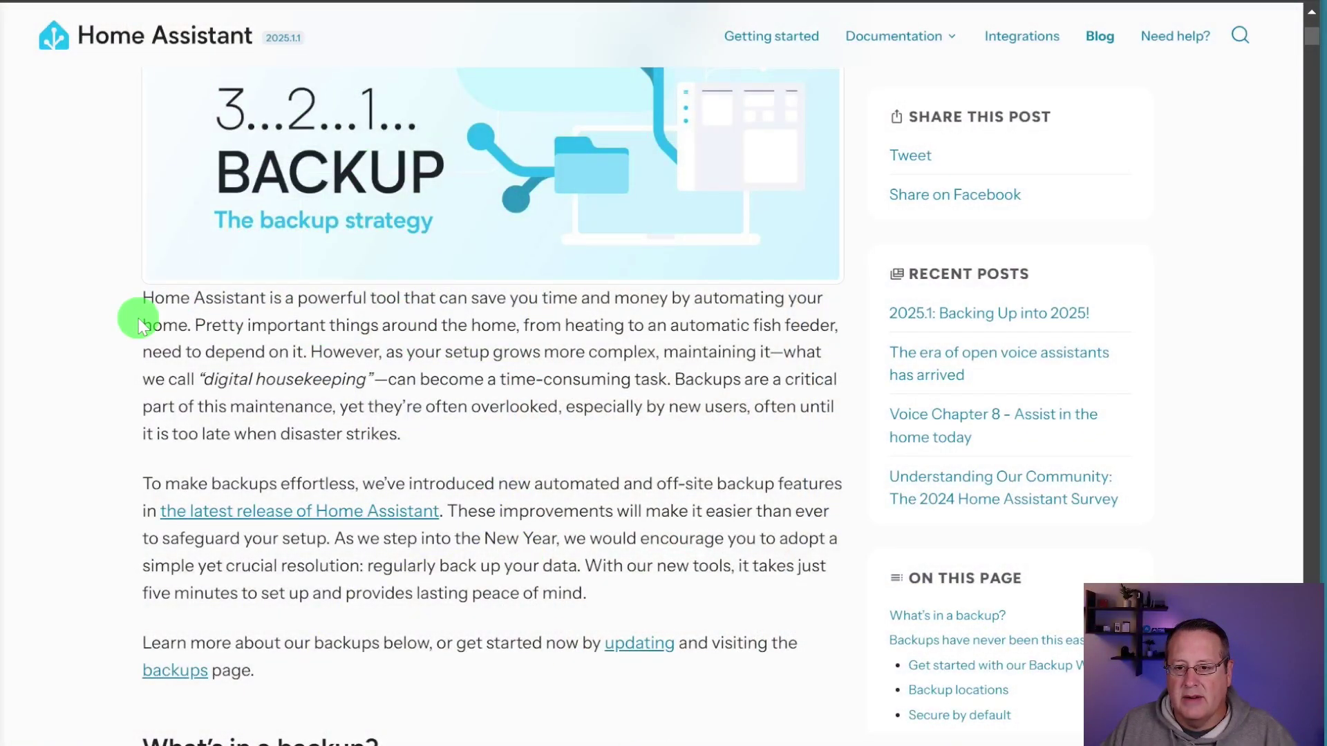
Scroll through the backup blog post on the Home Assistant website.
{"action": "scroll", "coordinate": [166, 314], "scroll_direction": "up", "scroll_amount": 5}
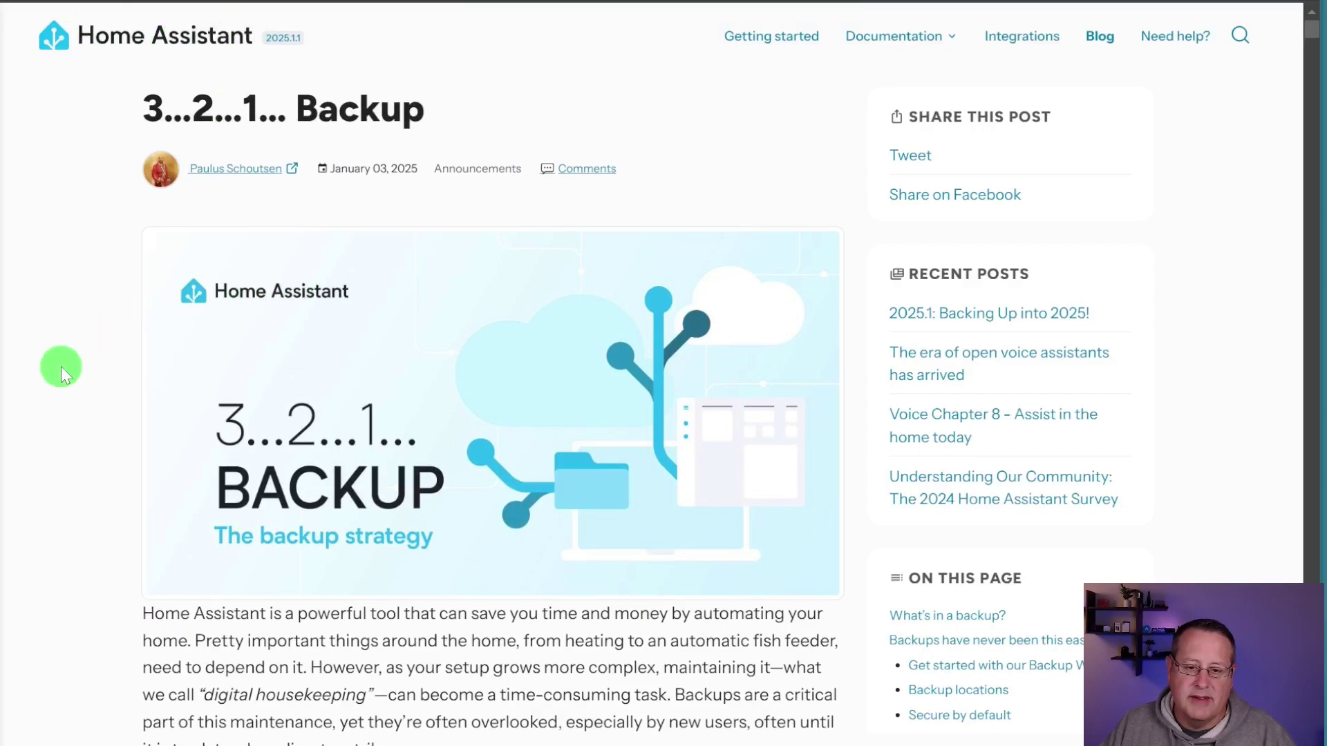
{"action": "scroll", "coordinate": [113, 346], "scroll_direction": "down", "scroll_amount": 4}
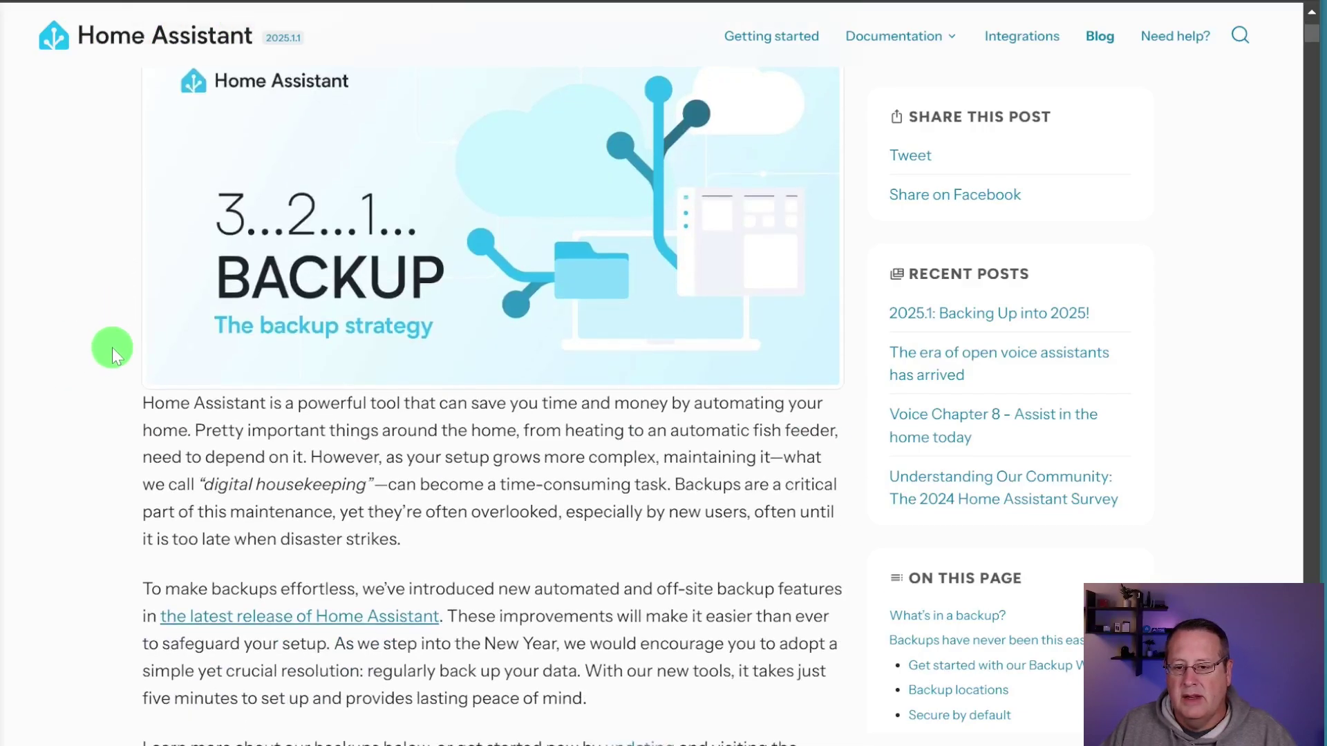
{"action": "scroll", "coordinate": [118, 352], "scroll_direction": "down", "scroll_amount": 2}
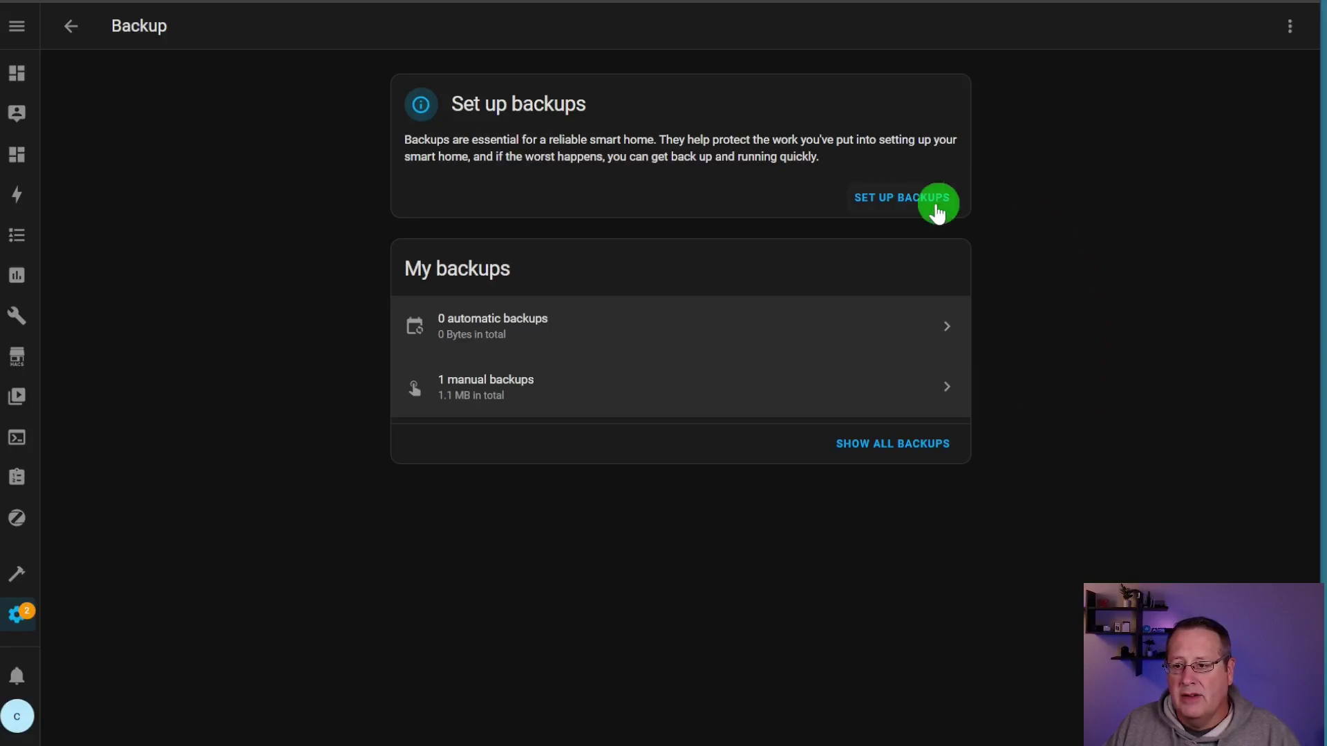
Start backup setup, pass the encryption key step and accept the recommended daily 4:45 AM, keep-3 settings.
{"action": "left_click", "coordinate": [900, 202]}
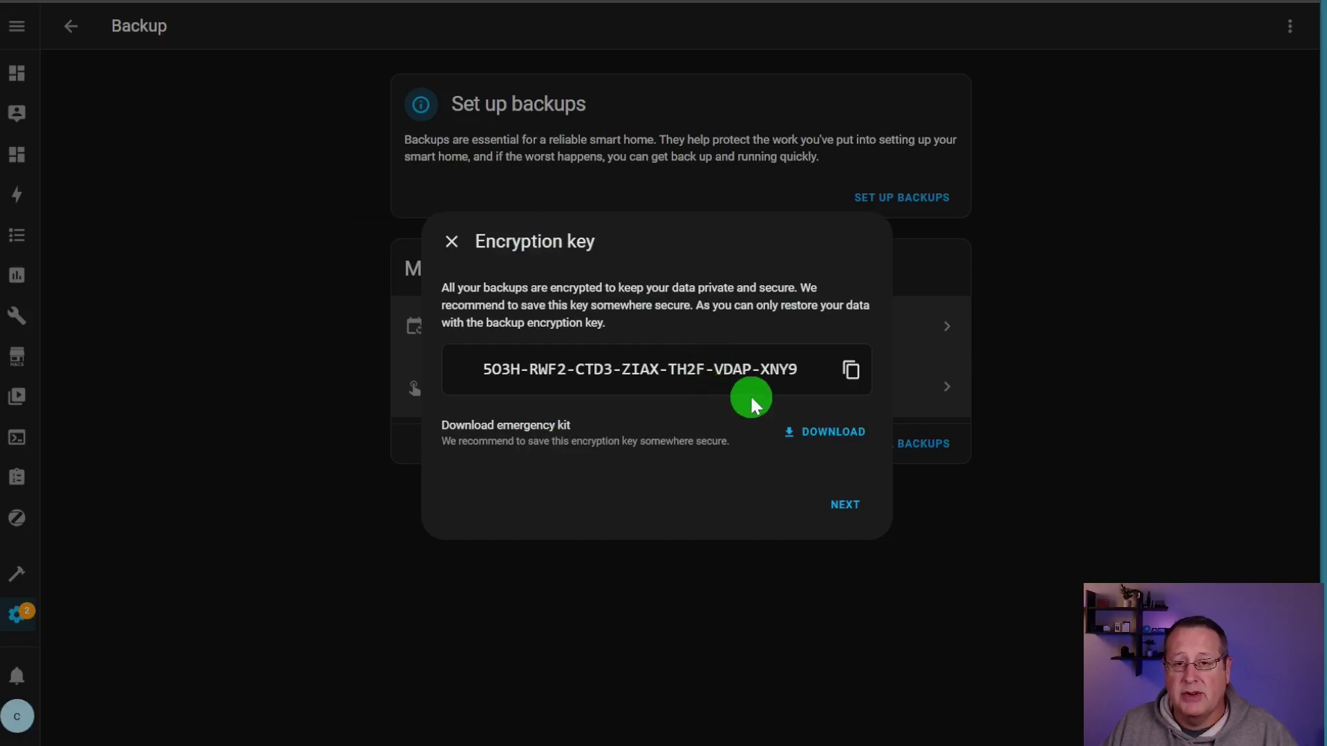
{"action": "left_click", "coordinate": [852, 513]}
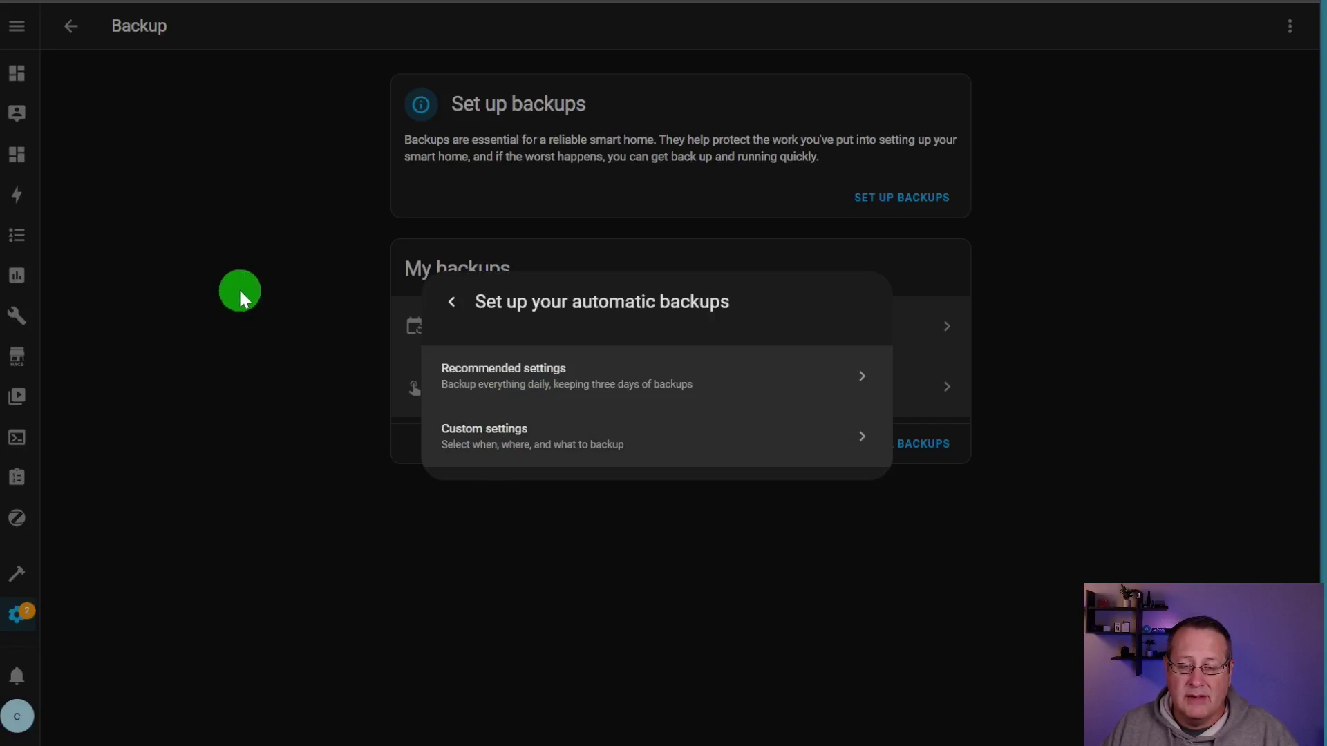
{"action": "left_click", "coordinate": [536, 386]}
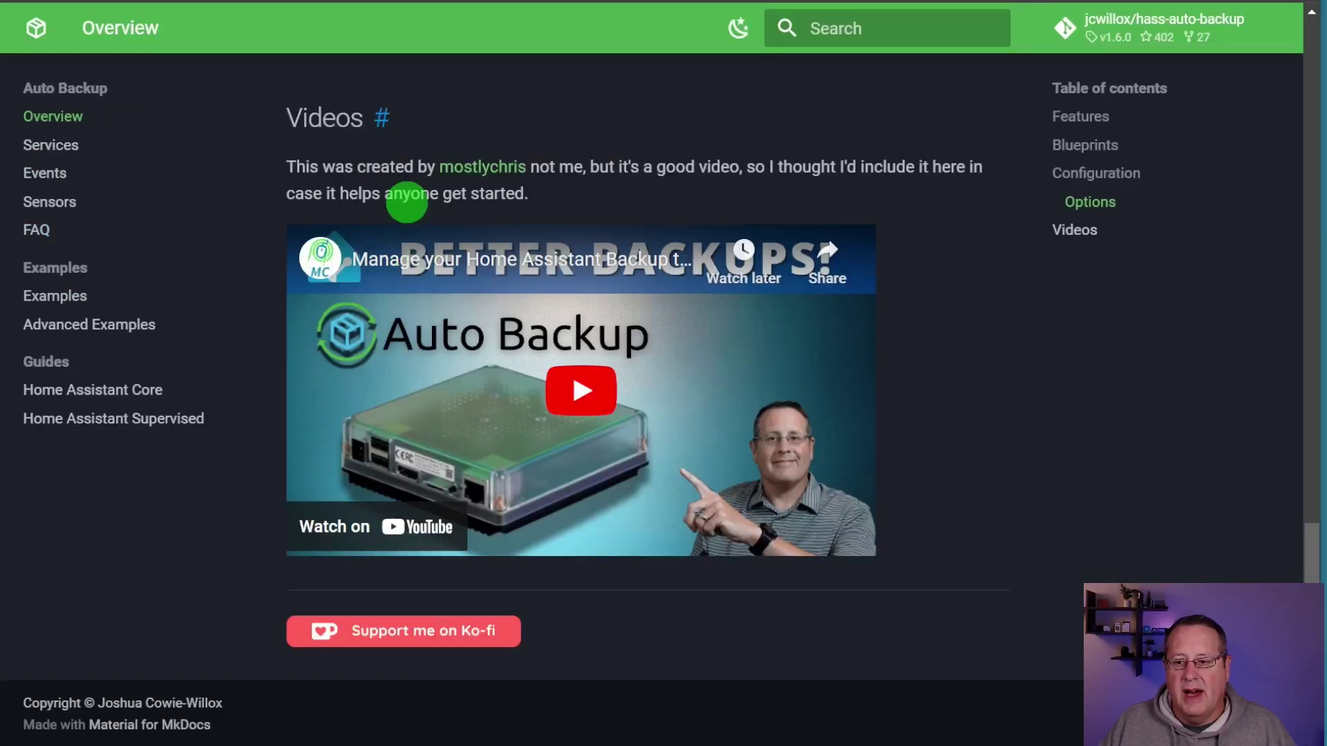
Scroll the Auto Backup docs from the Overview down to its Features list.
{"action": "scroll", "coordinate": [216, 384], "scroll_direction": "up", "scroll_amount": 10}
{"action": "scroll", "coordinate": [217, 391], "scroll_direction": "up", "scroll_amount": 8}
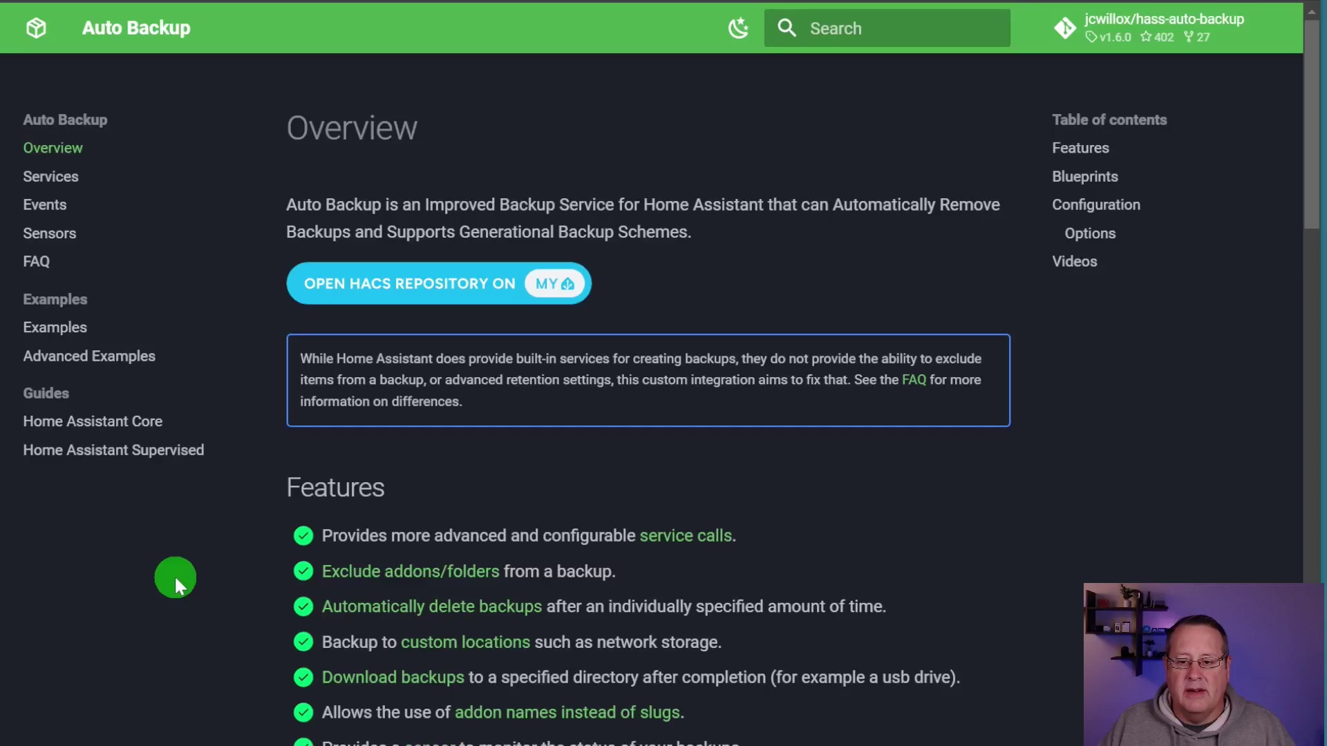
{"action": "scroll", "coordinate": [177, 571], "scroll_direction": "down", "scroll_amount": 3}
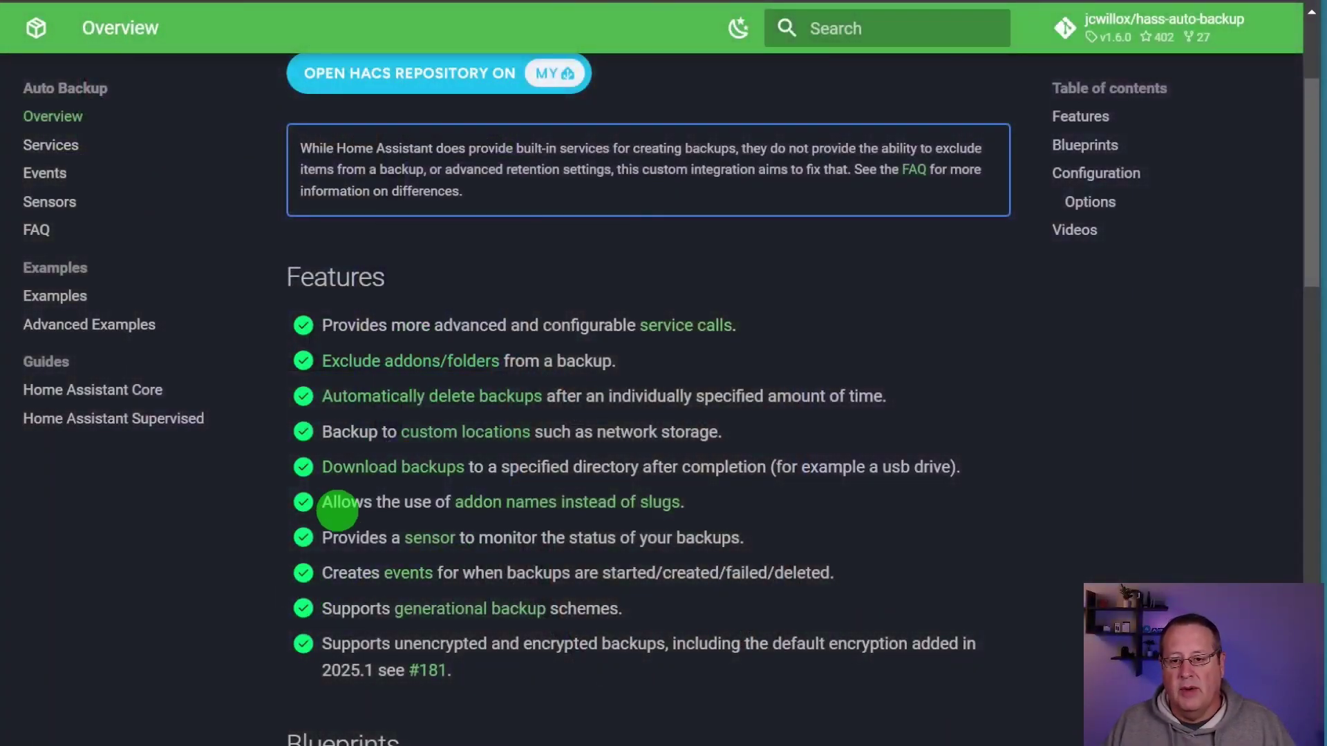
Scroll the second system's Backup page showing 1 automatic and 36 manual backups.
{"action": "scroll", "coordinate": [337, 509], "scroll_direction": "up", "scroll_amount": 3}
{"action": "scroll", "coordinate": [341, 516], "scroll_direction": "down", "scroll_amount": 5}
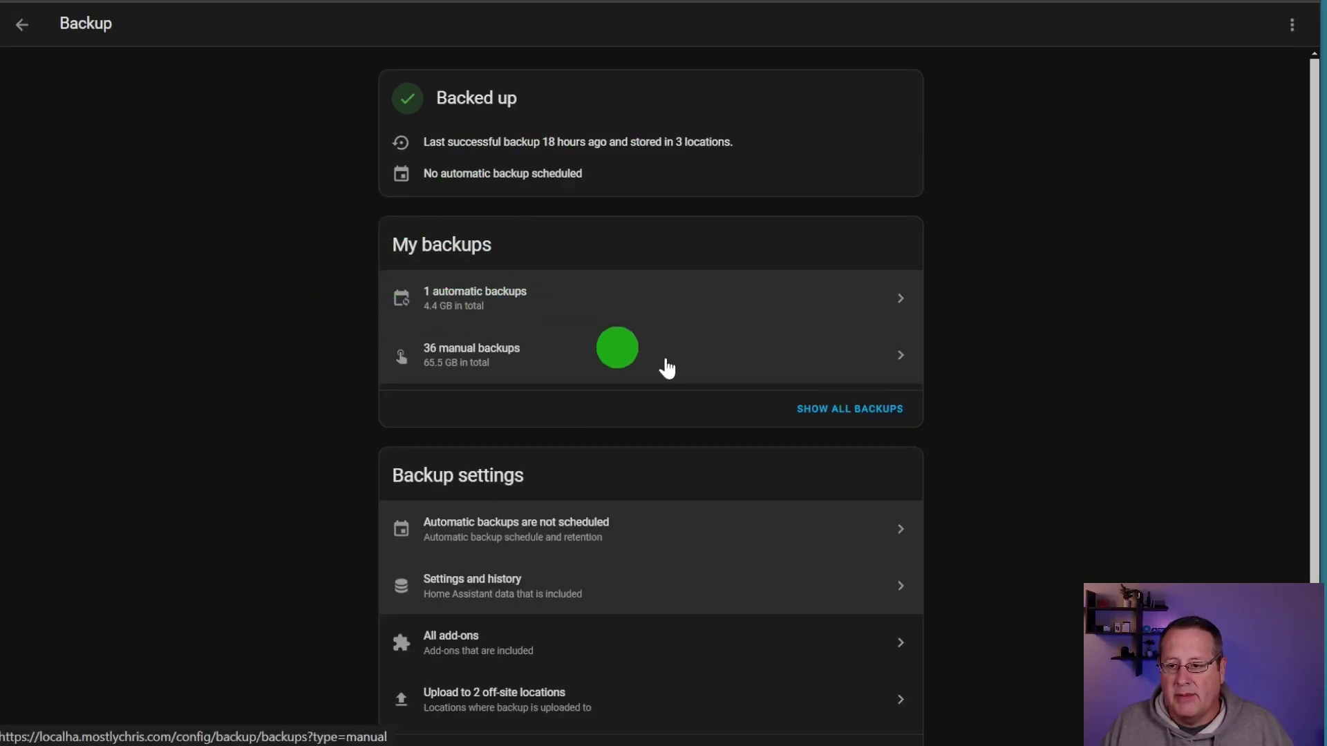
View the single automatic backup, then open the list of 36 manual backups.
{"action": "left_click", "coordinate": [792, 295]}
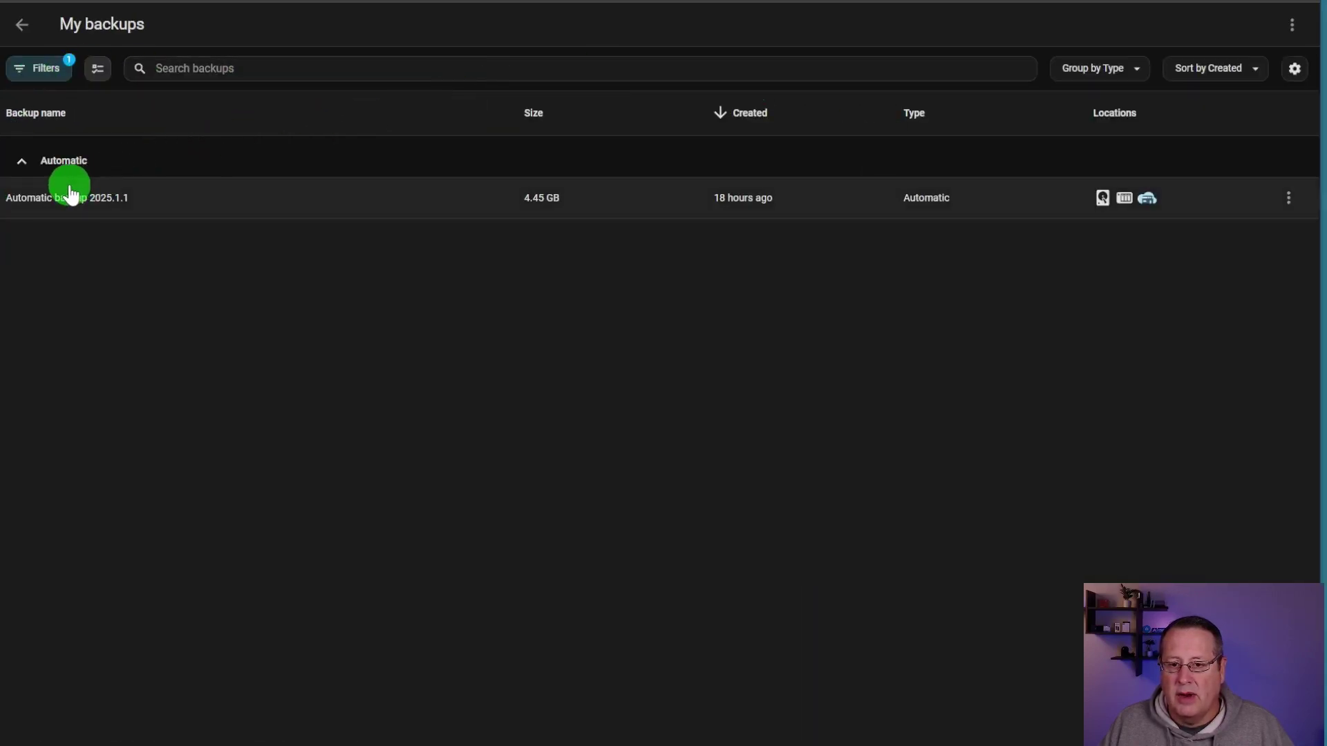
{"action": "left_click", "coordinate": [22, 25]}
{"action": "left_click", "coordinate": [465, 353]}
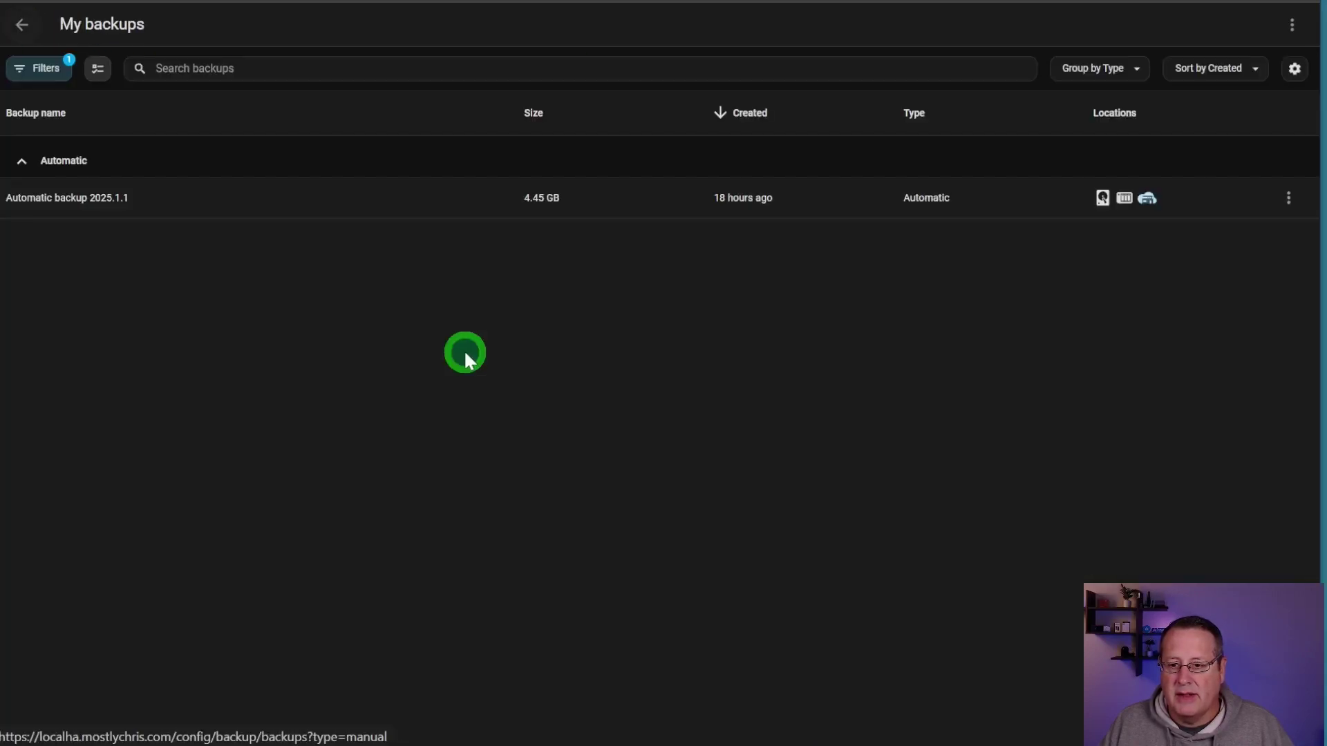
{"action": "scroll", "coordinate": [341, 420], "scroll_direction": "down", "scroll_amount": 10}
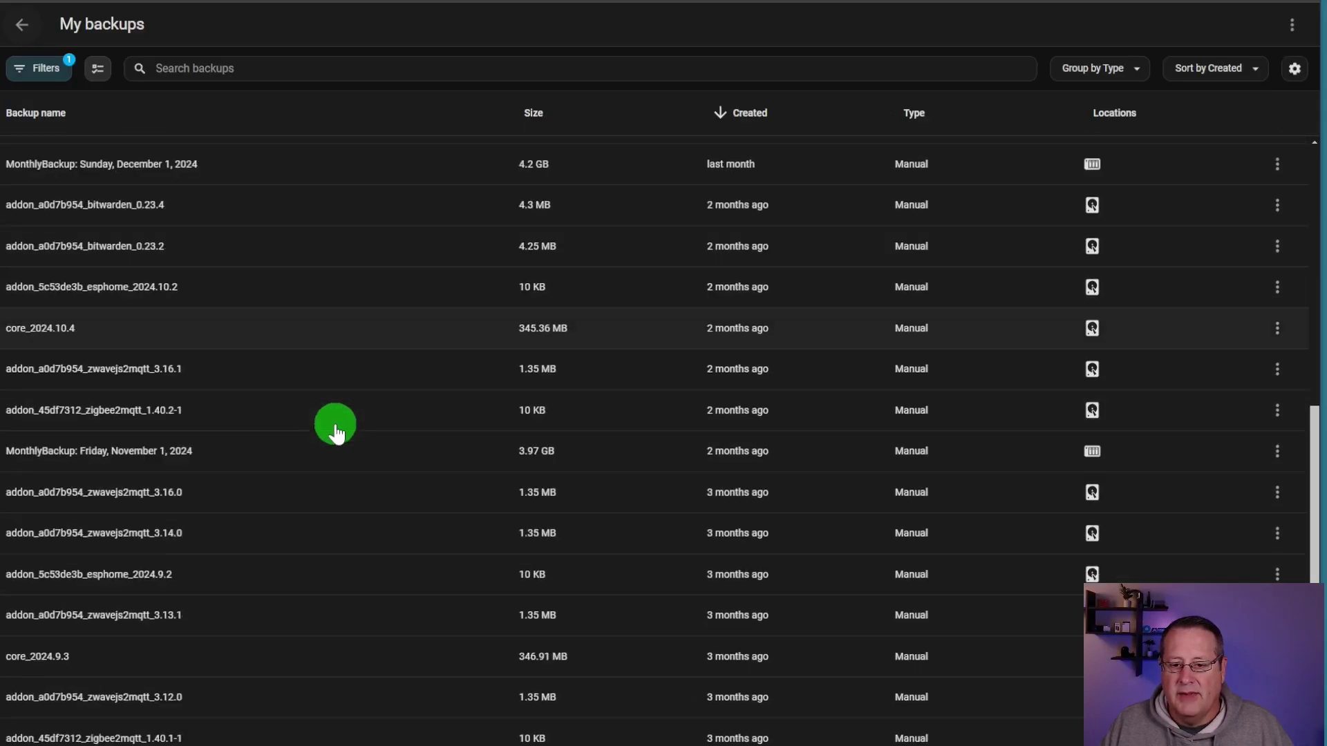
{"action": "scroll", "coordinate": [335, 432], "scroll_direction": "down", "scroll_amount": 2}
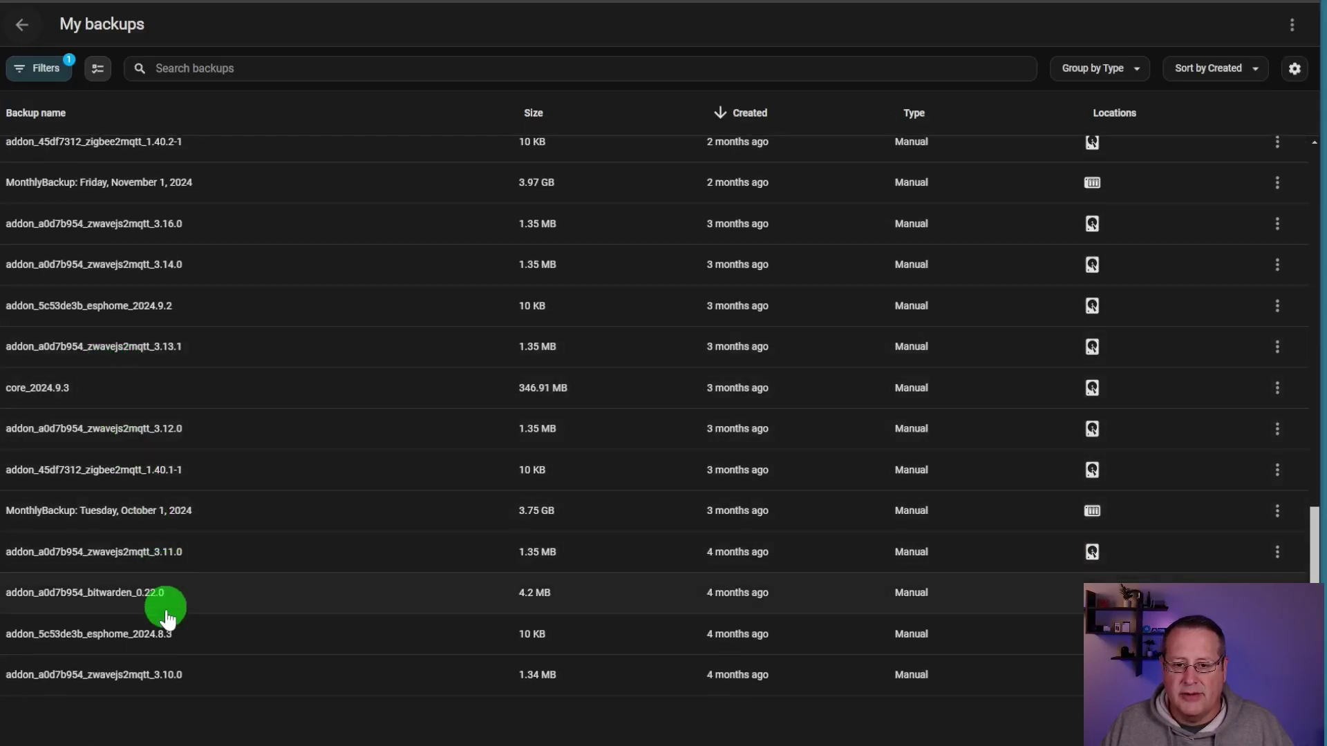
Scroll through the manual backups, newest first from the 4.48 GB January 8, 2025 DailyBackup.
{"action": "scroll", "coordinate": [177, 625], "scroll_direction": "up", "scroll_amount": 6}
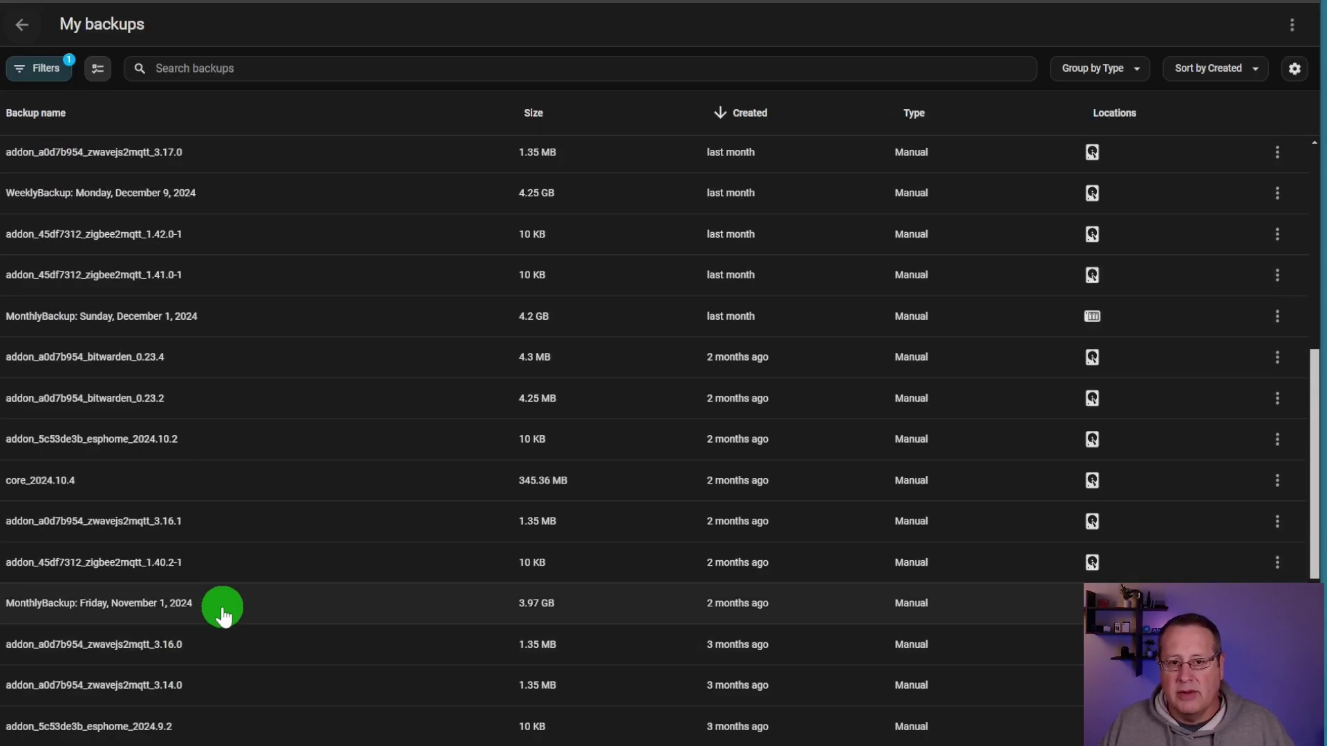
{"action": "scroll", "coordinate": [223, 612], "scroll_direction": "up", "scroll_amount": 3}
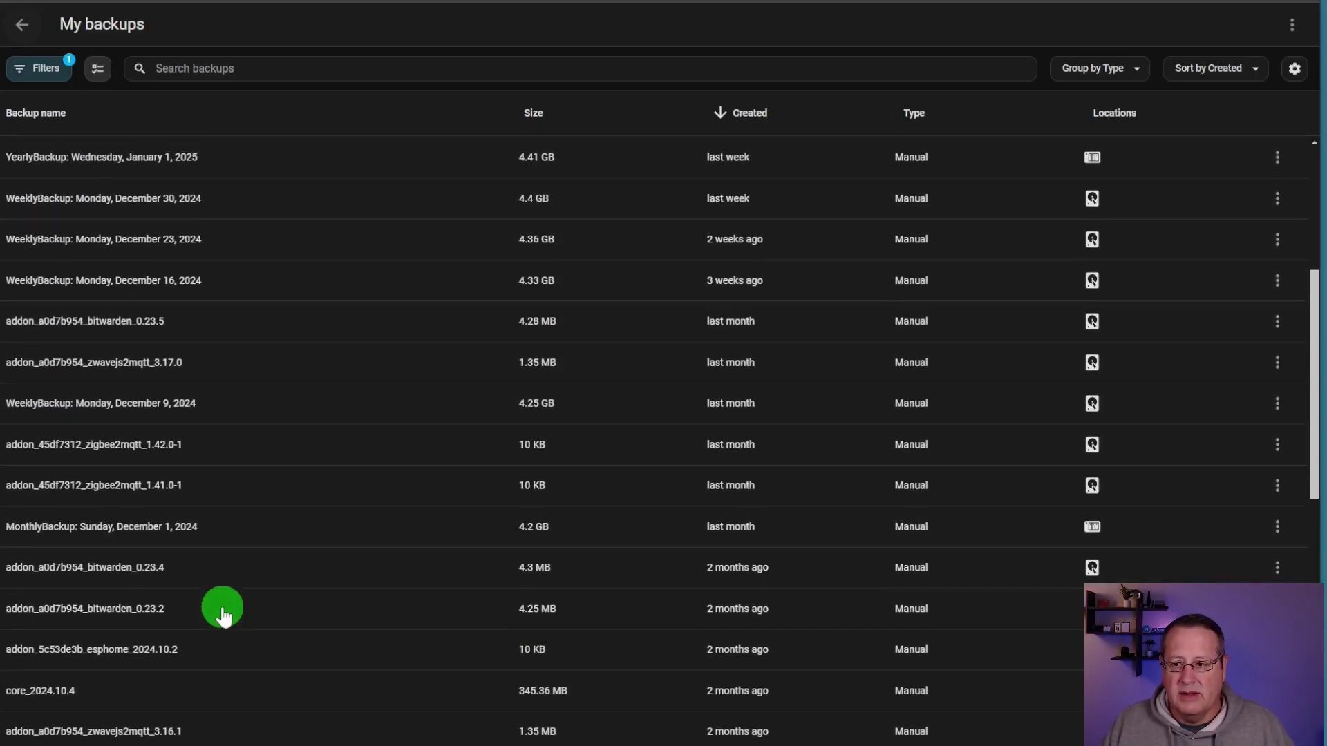
{"action": "scroll", "coordinate": [264, 560], "scroll_direction": "up", "scroll_amount": 4}
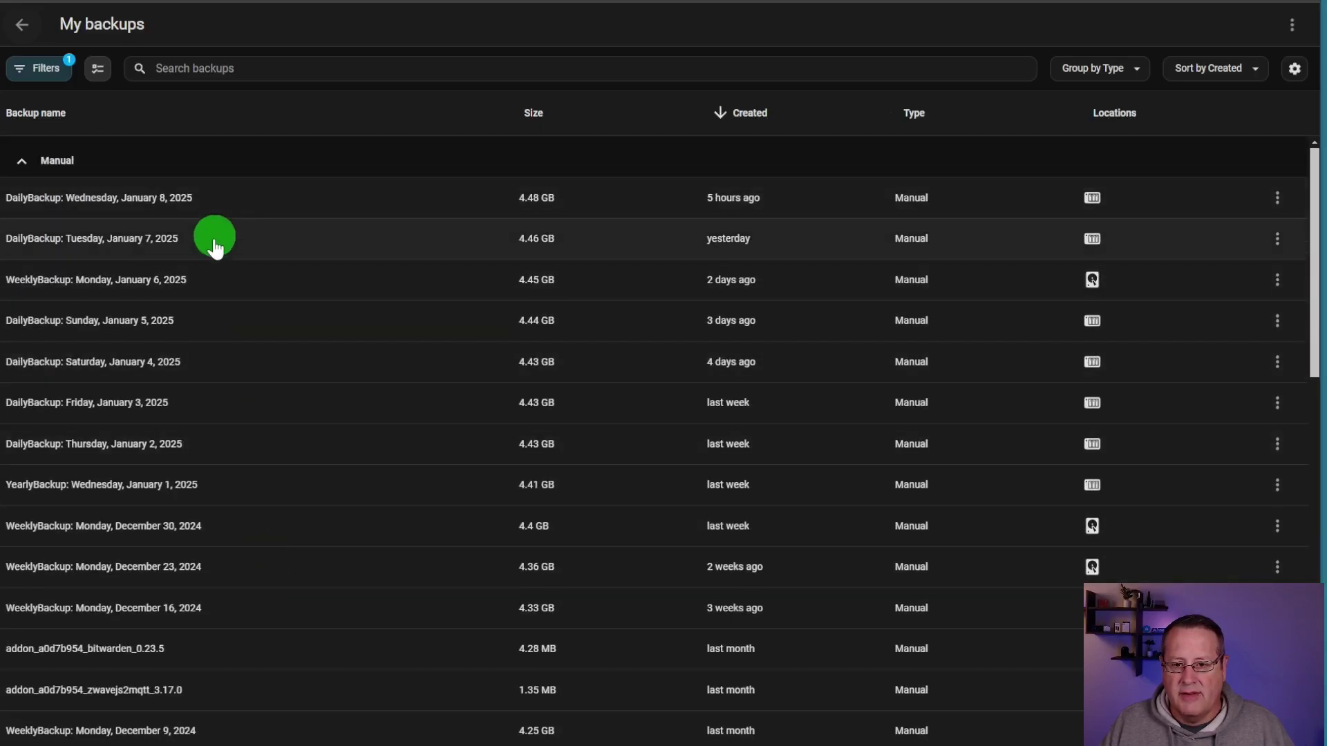
{"action": "scroll", "coordinate": [212, 248], "scroll_direction": "down", "scroll_amount": 14}
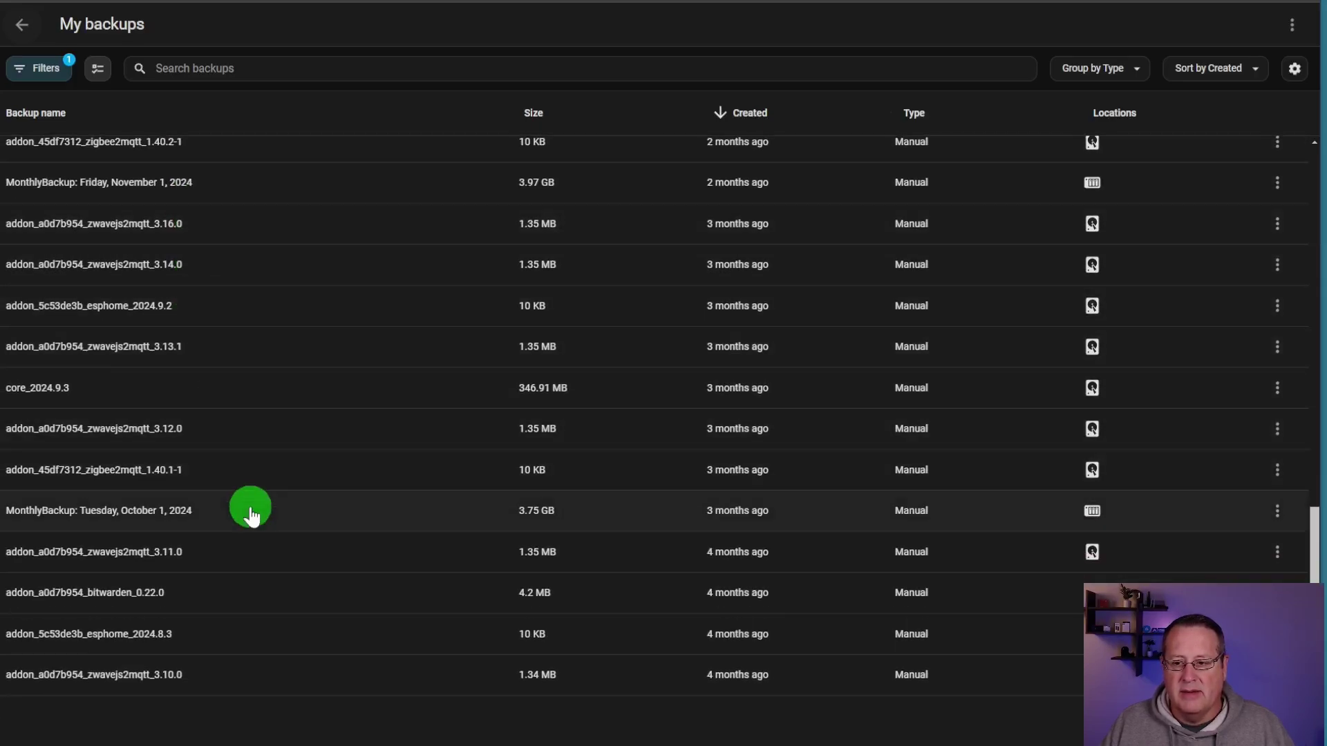
{"action": "scroll", "coordinate": [428, 515], "scroll_direction": "up", "scroll_amount": 6}
{"action": "scroll", "coordinate": [692, 560], "scroll_direction": "down", "scroll_amount": 6}
{"action": "scroll", "coordinate": [781, 681], "scroll_direction": "up", "scroll_amount": 15}
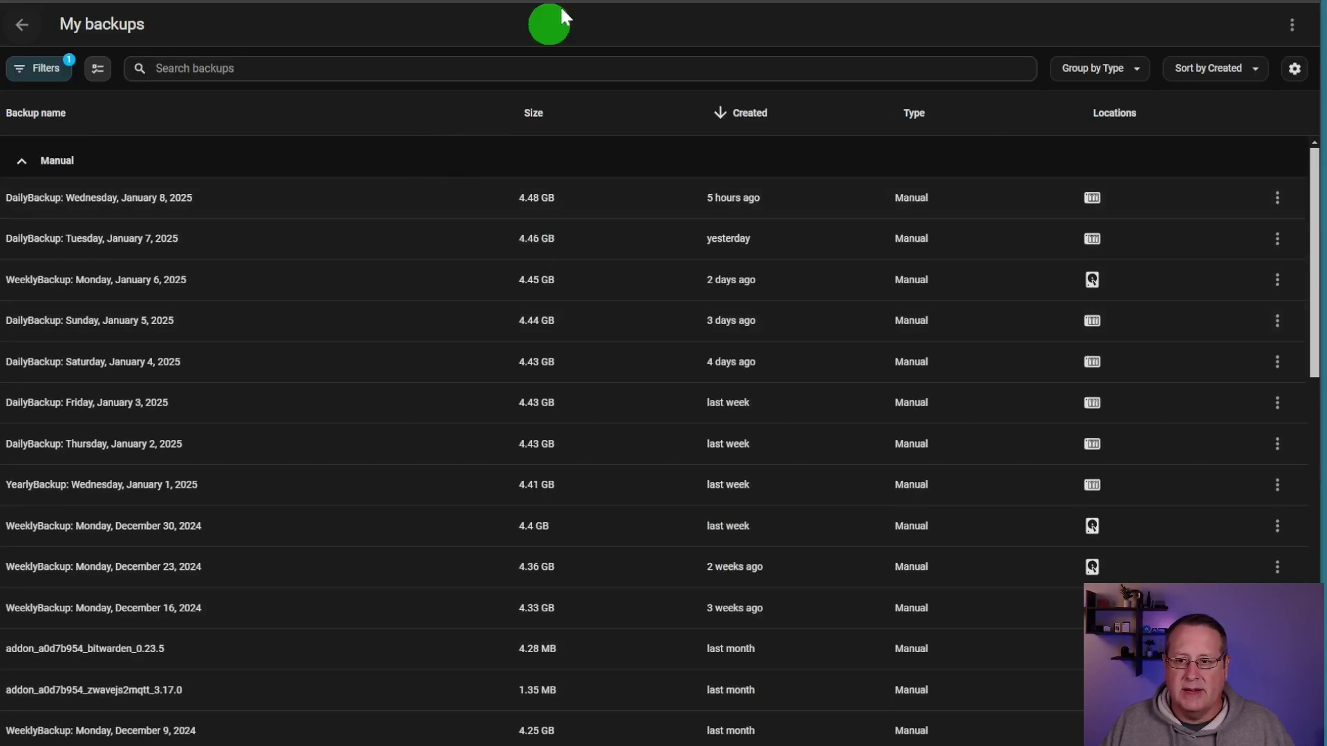
Return to the first system's Backup page and scroll to its daily 4:45 AM, keep-3 settings card.
{"action": "key", "text": "alt+Left"}
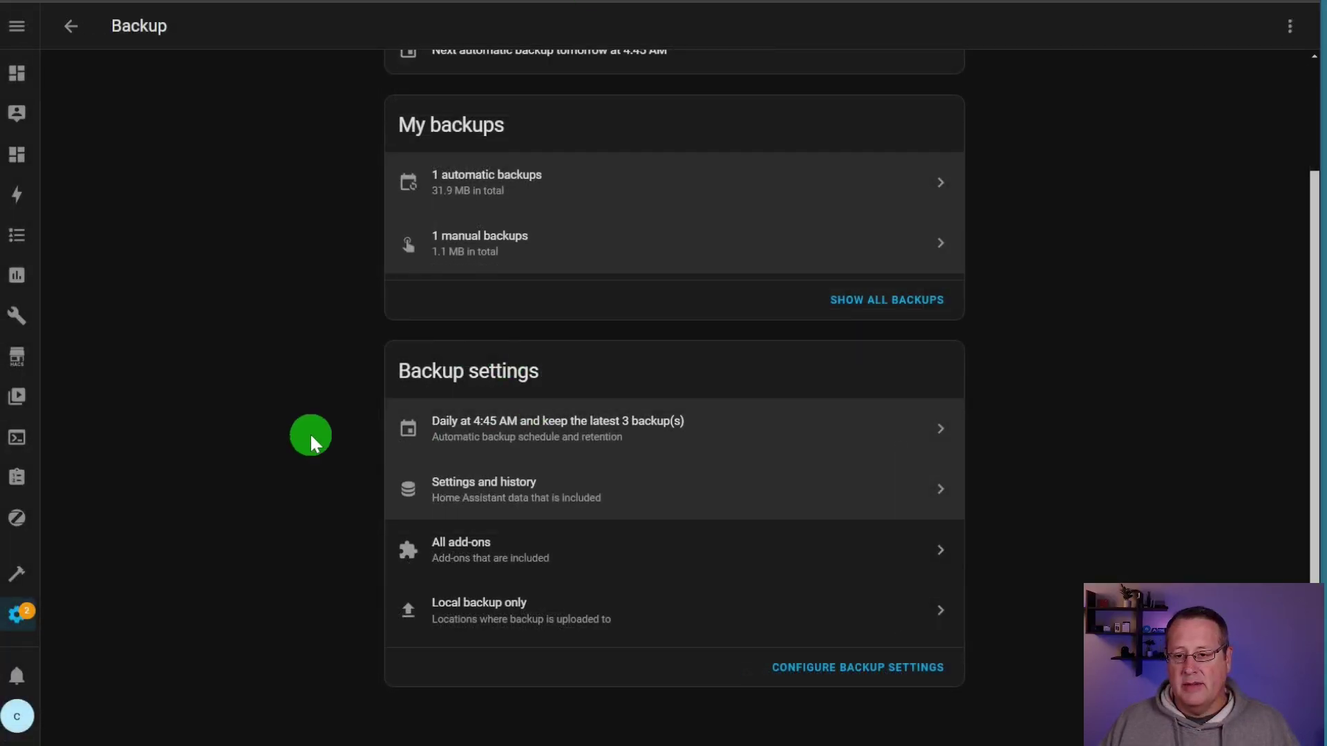
{"action": "scroll", "coordinate": [400, 318], "scroll_direction": "up", "scroll_amount": 2}
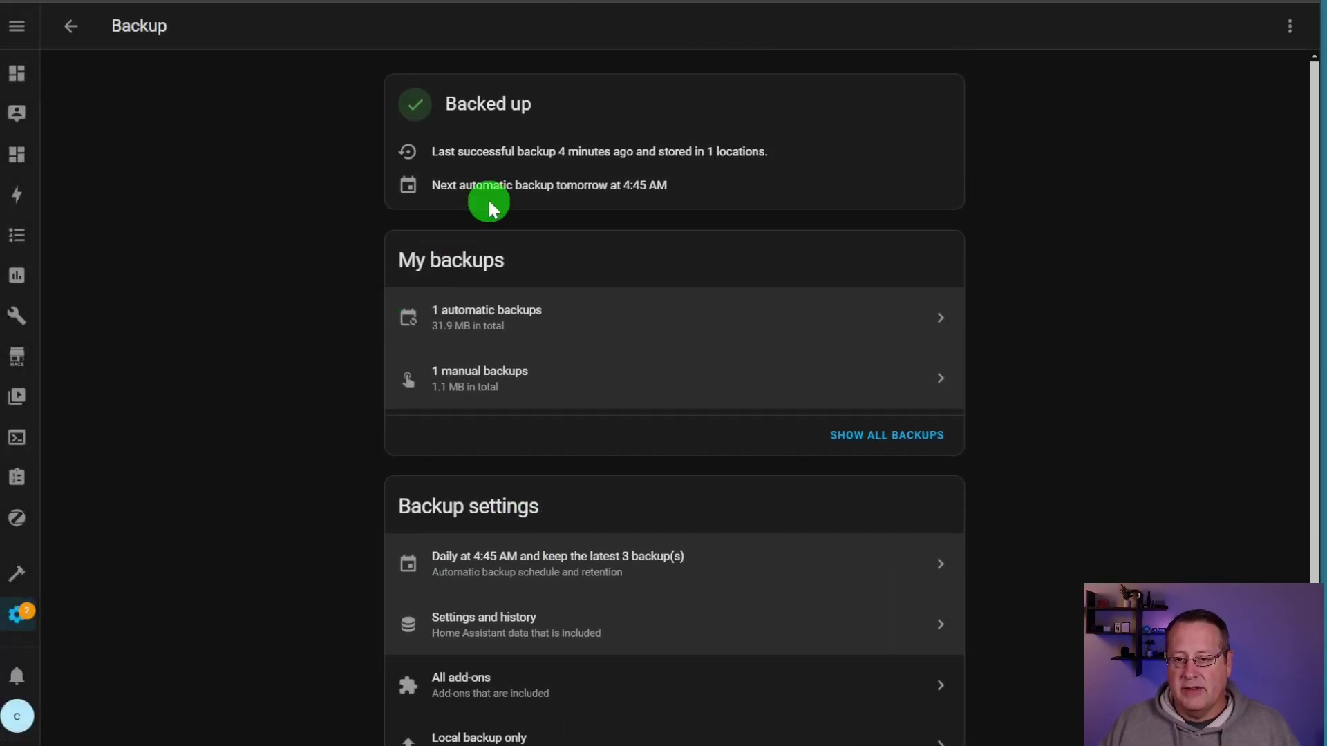
{"action": "scroll", "coordinate": [341, 419], "scroll_direction": "down", "scroll_amount": 2}
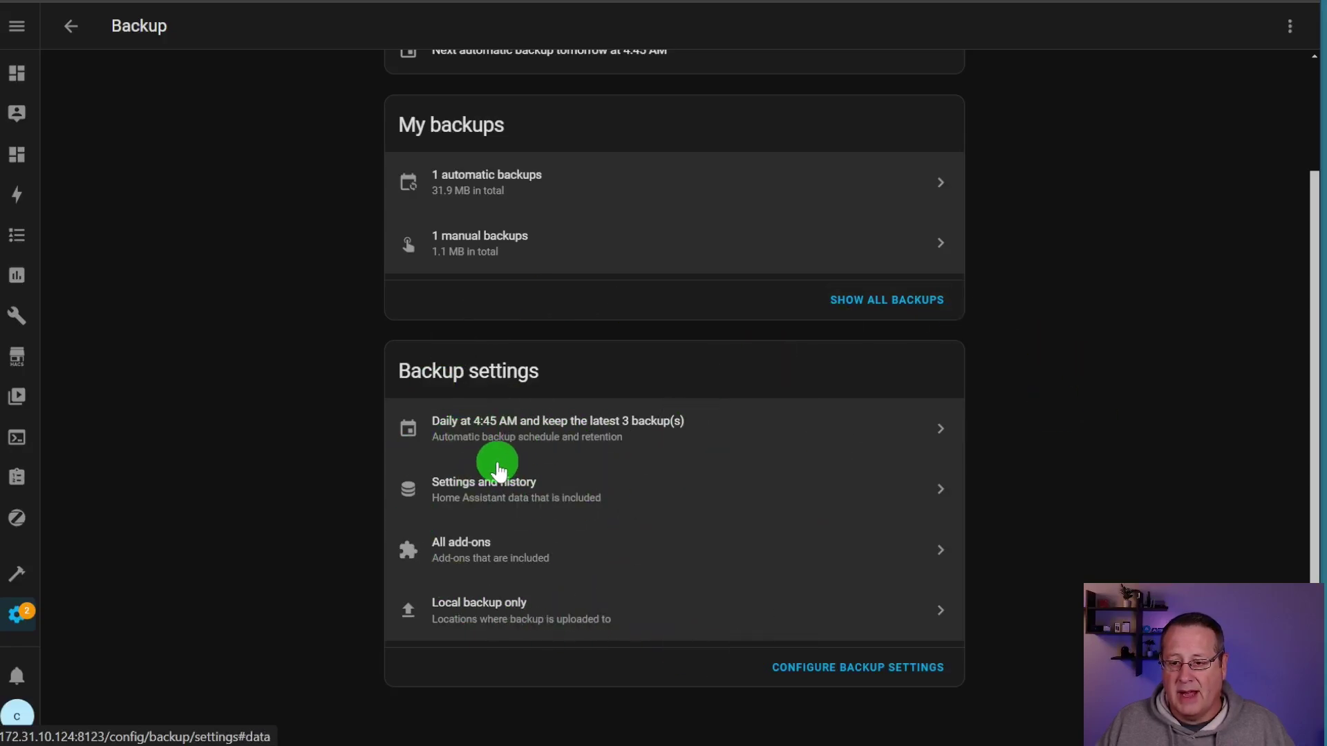
In the full backup settings, try a Monday schedule, then restore daily at 4:45 AM.
{"action": "left_click", "coordinate": [872, 670]}
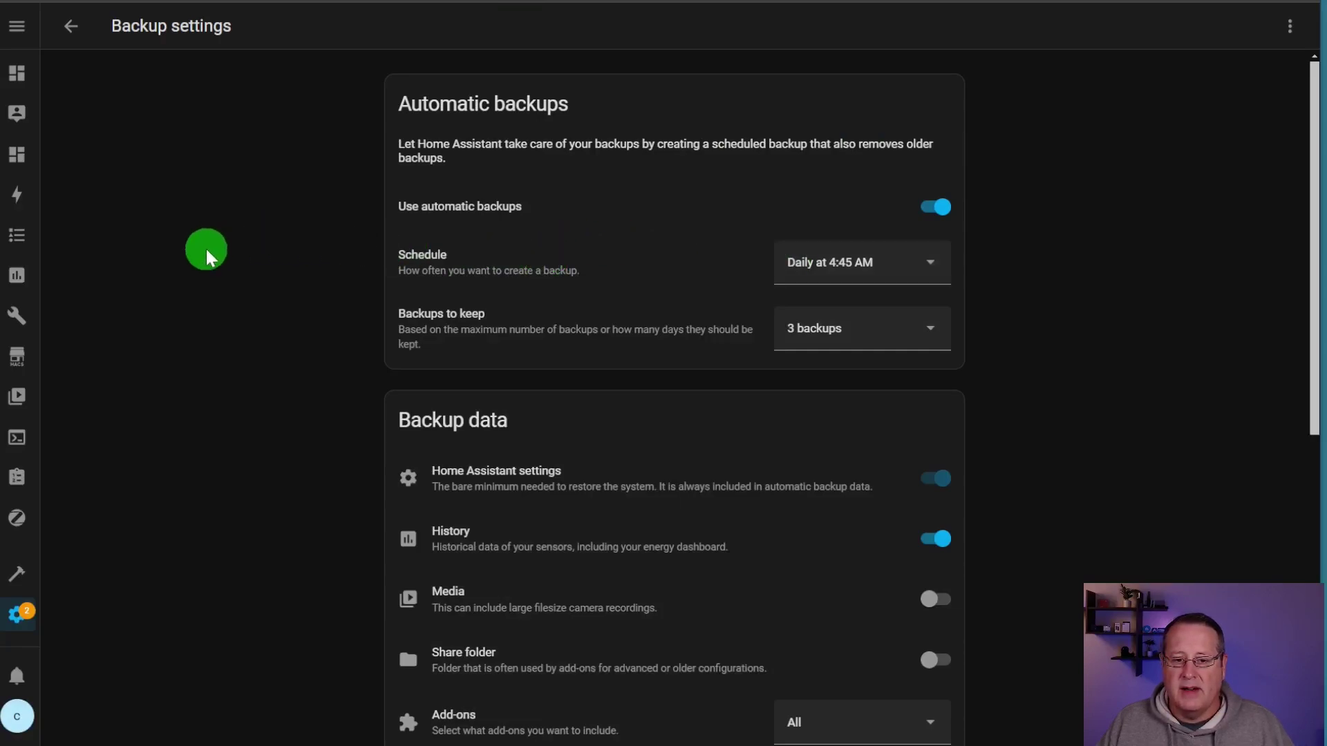
{"action": "left_click", "coordinate": [943, 270]}
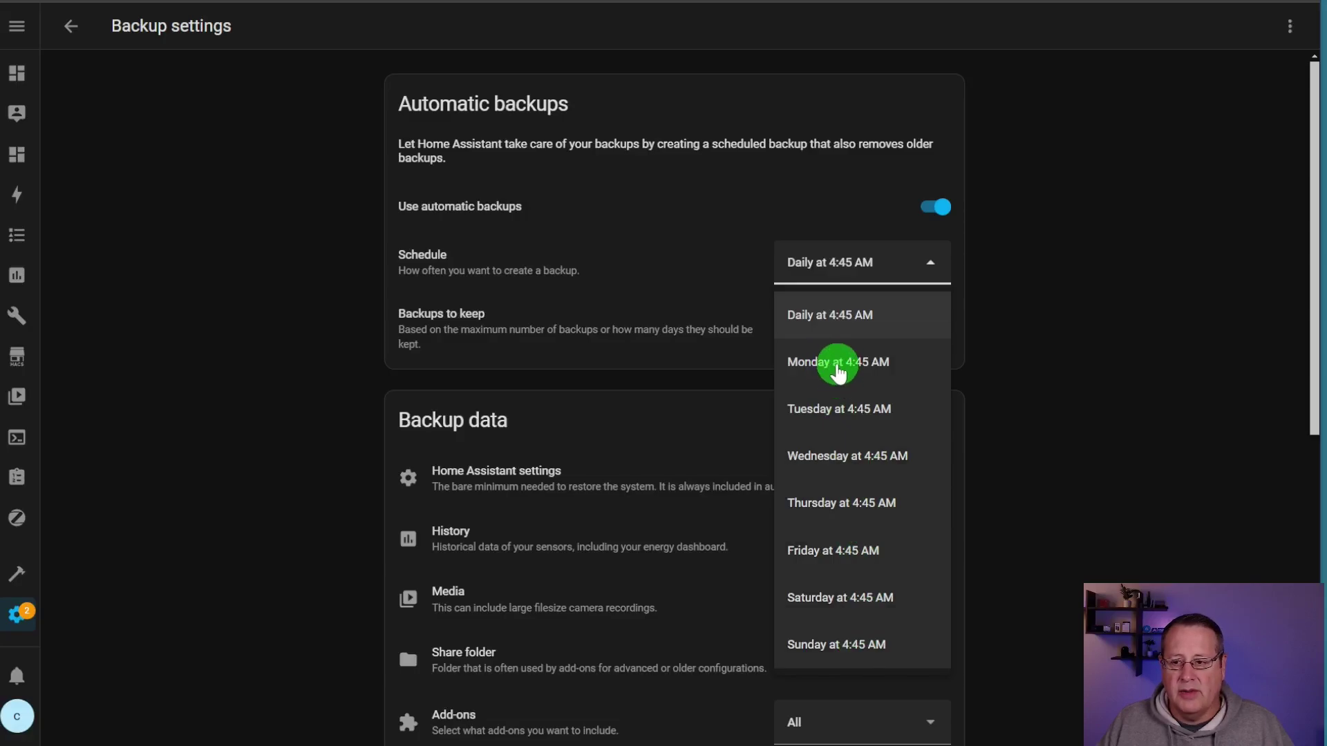
{"action": "left_click", "coordinate": [829, 361]}
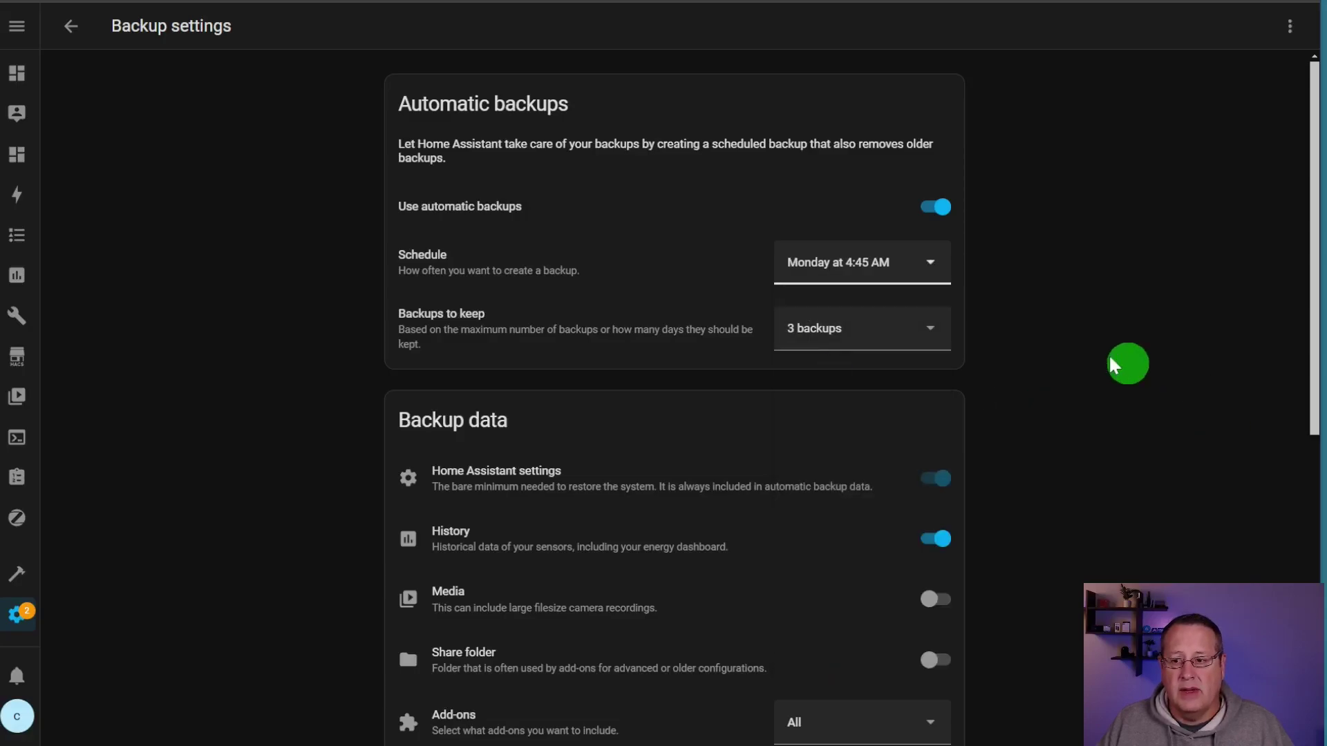
{"action": "left_click", "coordinate": [908, 267]}
{"action": "left_click", "coordinate": [854, 316]}
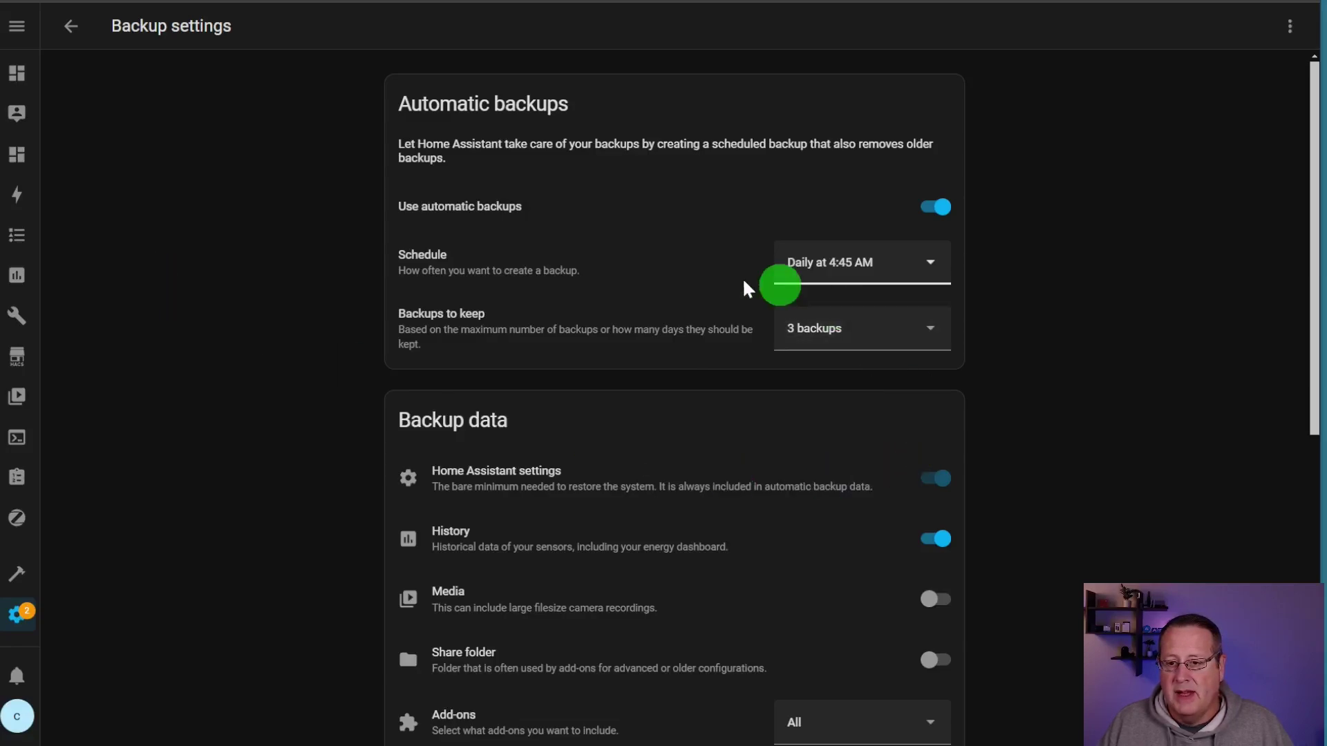
Set retention to a custom 3 backups, briefly trying days as the unit first.
{"action": "left_click", "coordinate": [907, 337]}
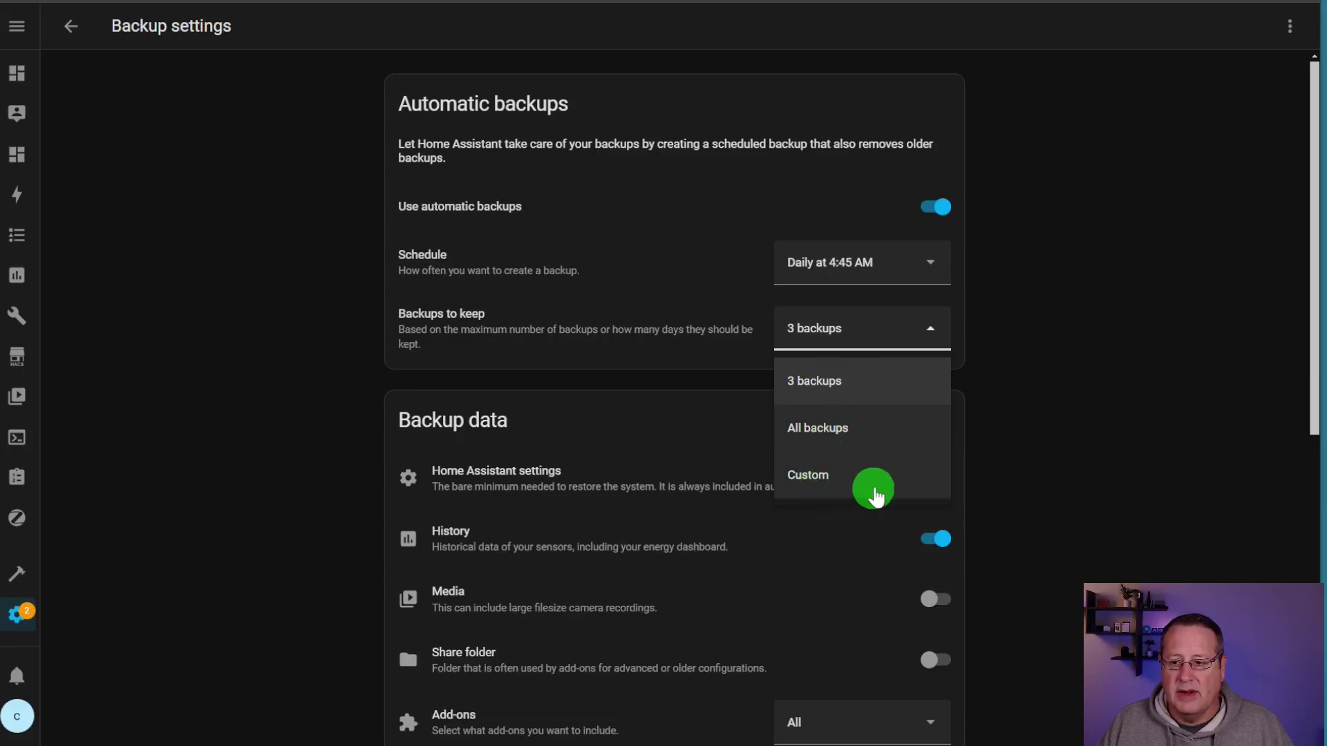
{"action": "left_click", "coordinate": [829, 476]}
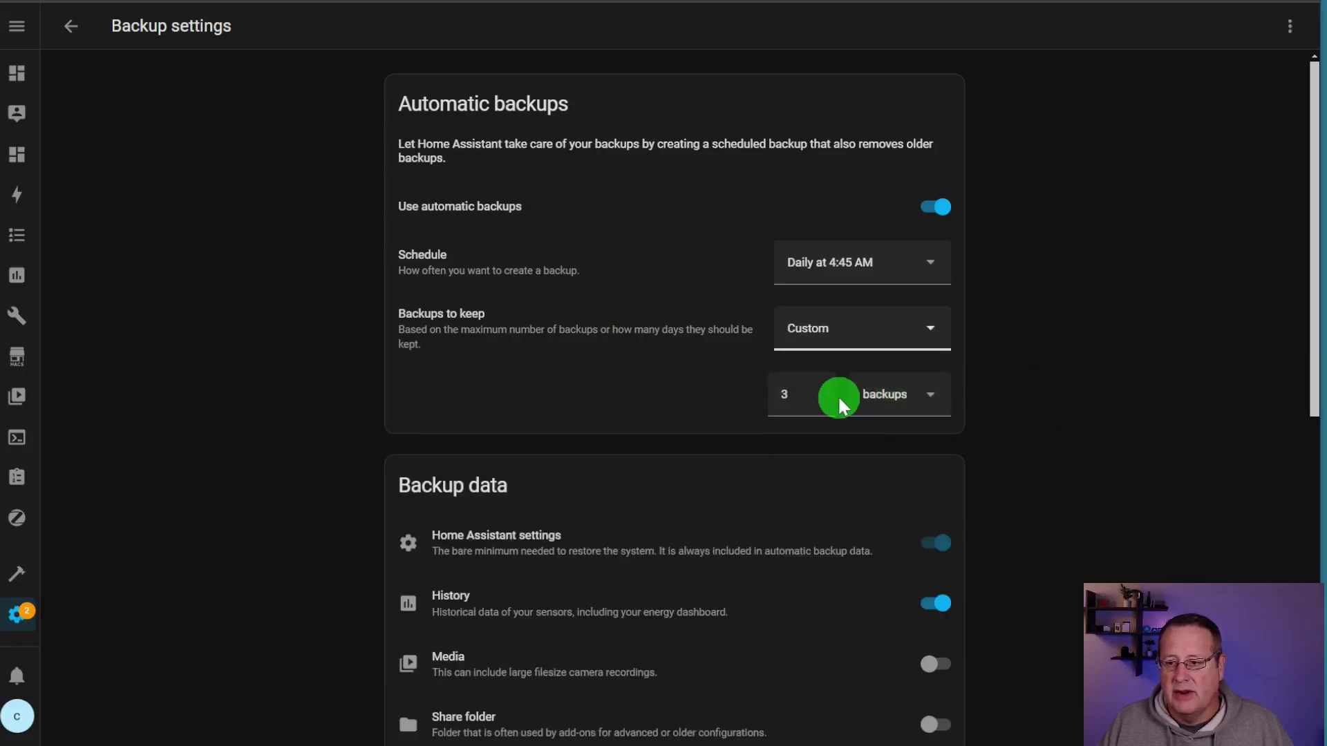
{"action": "left_click", "coordinate": [893, 391]}
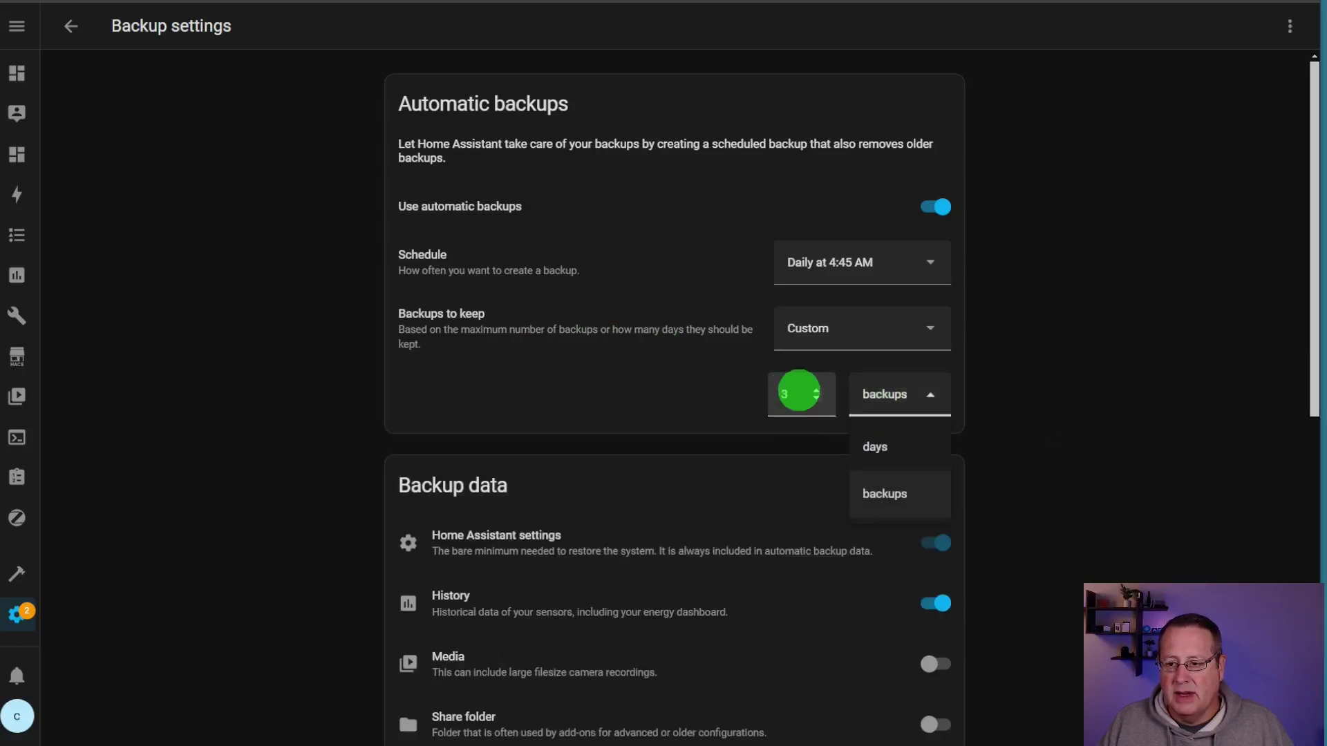
{"action": "left_click", "coordinate": [869, 448]}
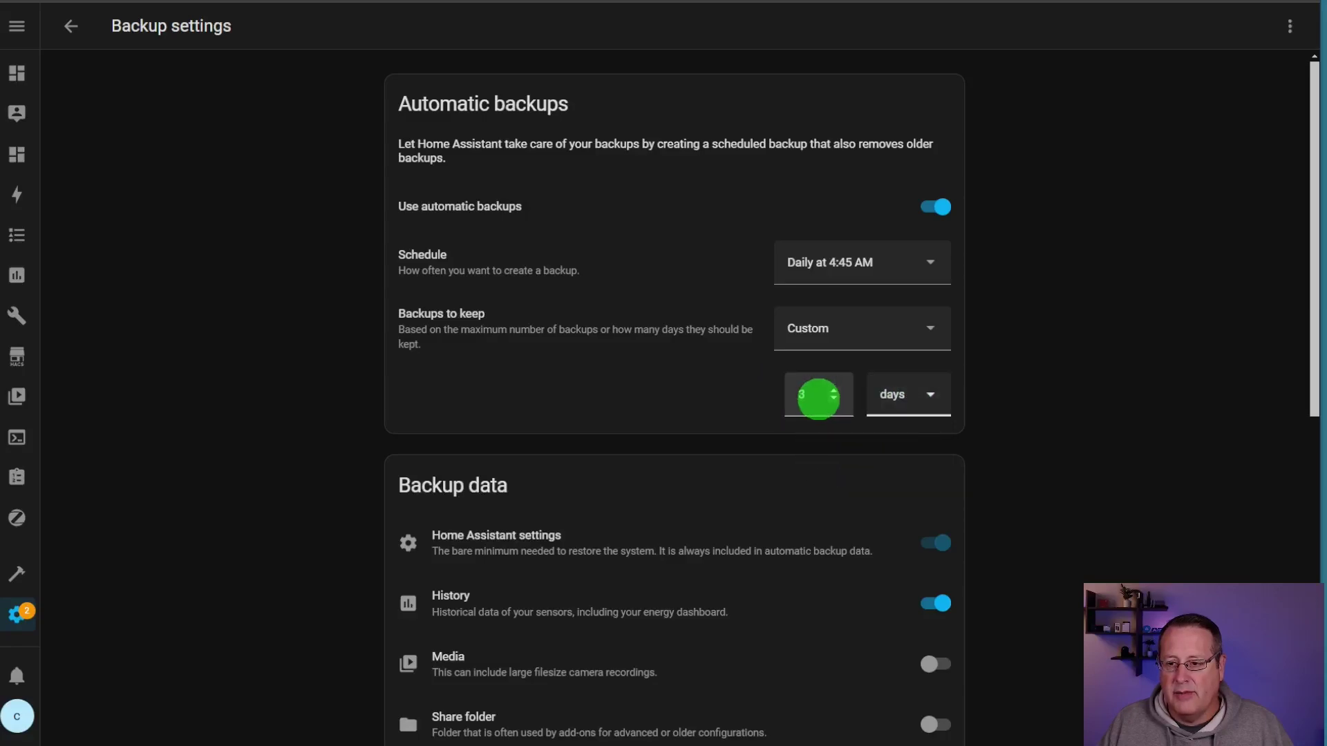
{"action": "left_click", "coordinate": [900, 405]}
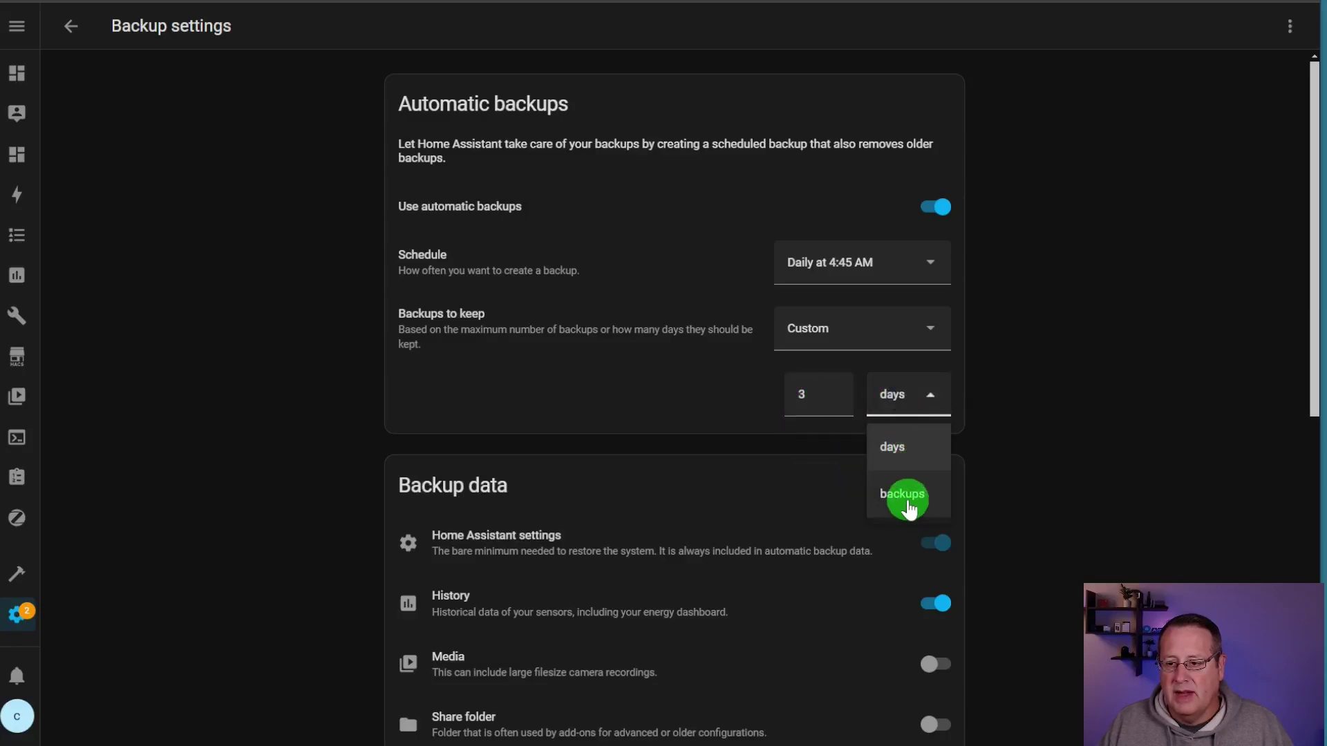
{"action": "left_click", "coordinate": [906, 504]}
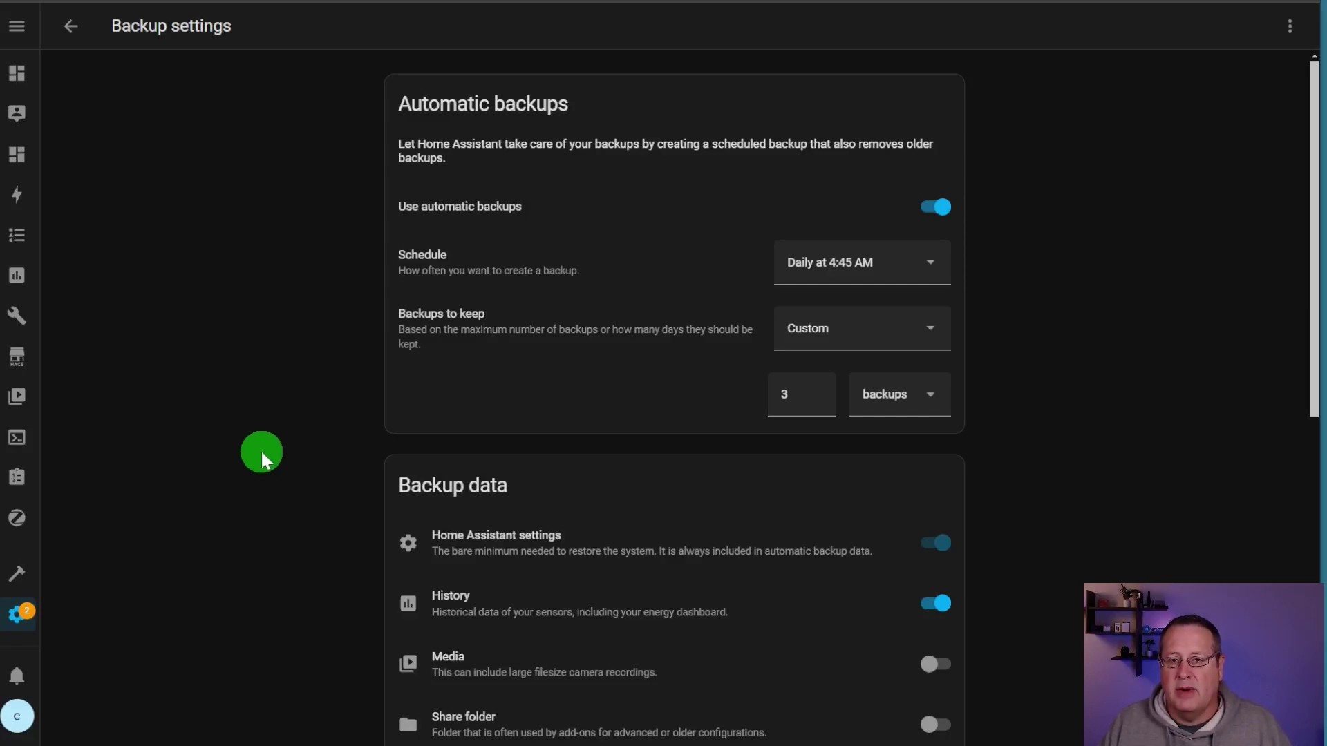
Turn on the Share folder under Backup data, keeping History included and Media excluded.
{"action": "scroll", "coordinate": [566, 358], "scroll_direction": "down", "scroll_amount": 3}
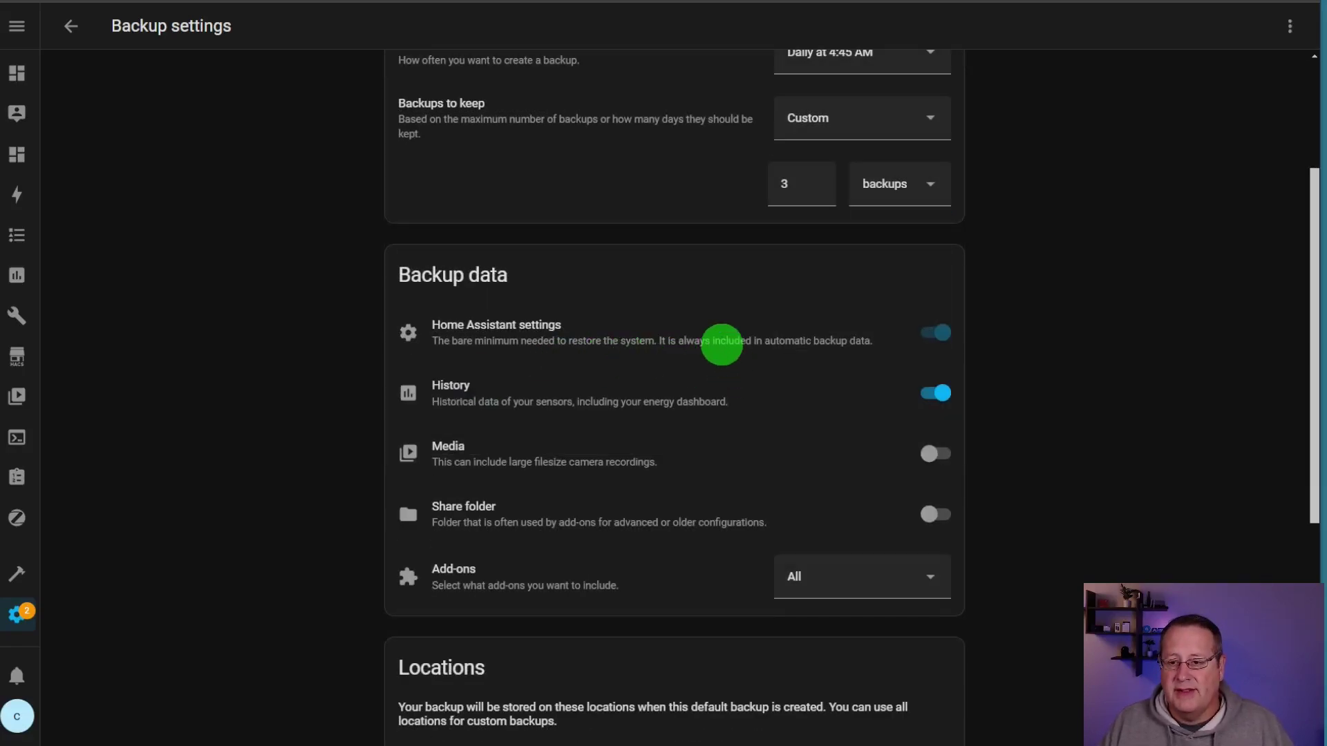
{"action": "scroll", "coordinate": [722, 344], "scroll_direction": "up", "scroll_amount": 2}
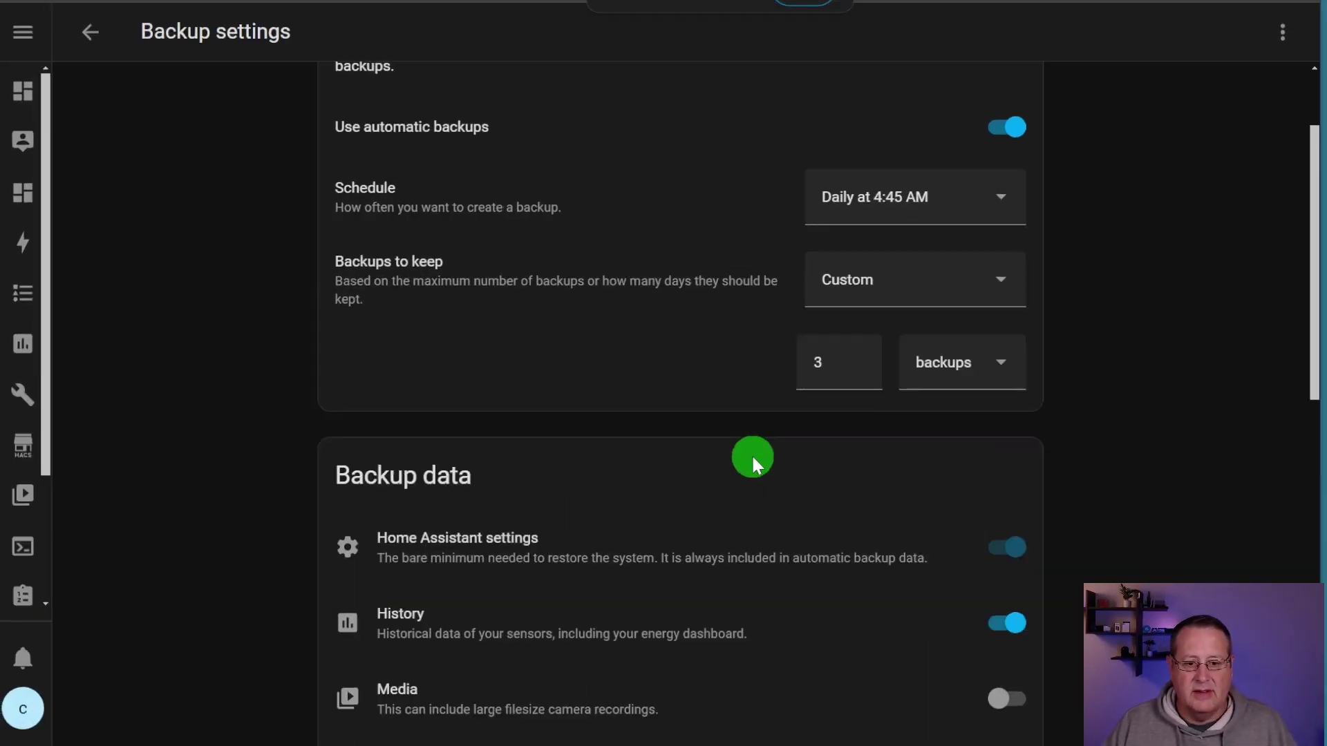
{"action": "scroll", "coordinate": [601, 423], "scroll_direction": "down", "scroll_amount": 3}
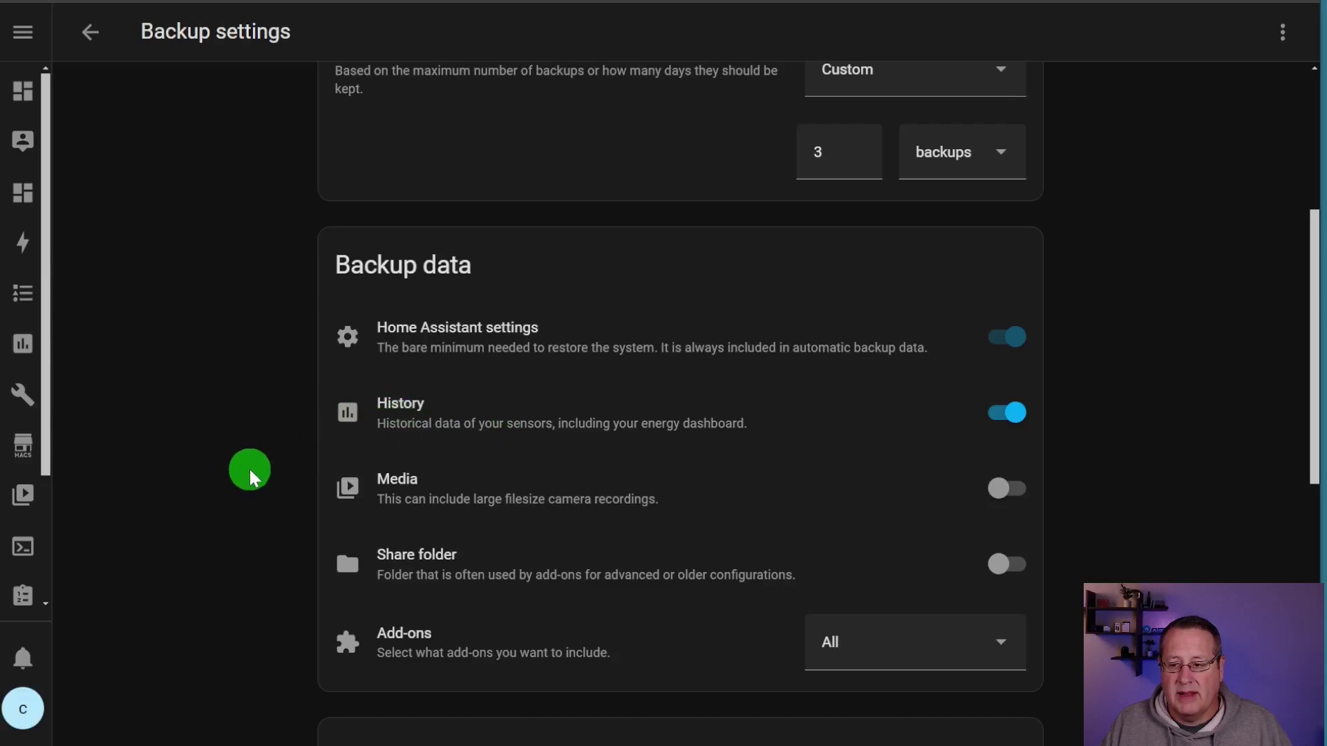
{"action": "scroll", "coordinate": [251, 473], "scroll_direction": "down", "scroll_amount": 2}
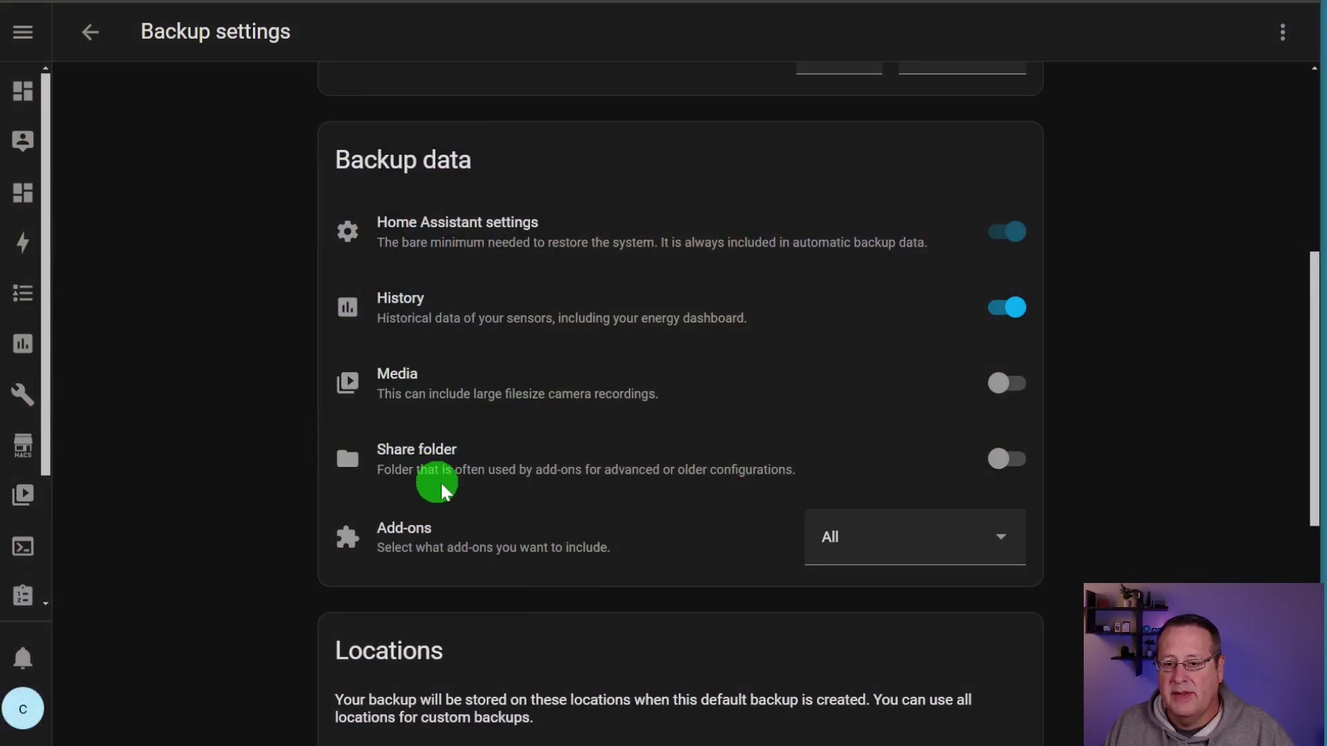
{"action": "left_click", "coordinate": [1003, 459]}
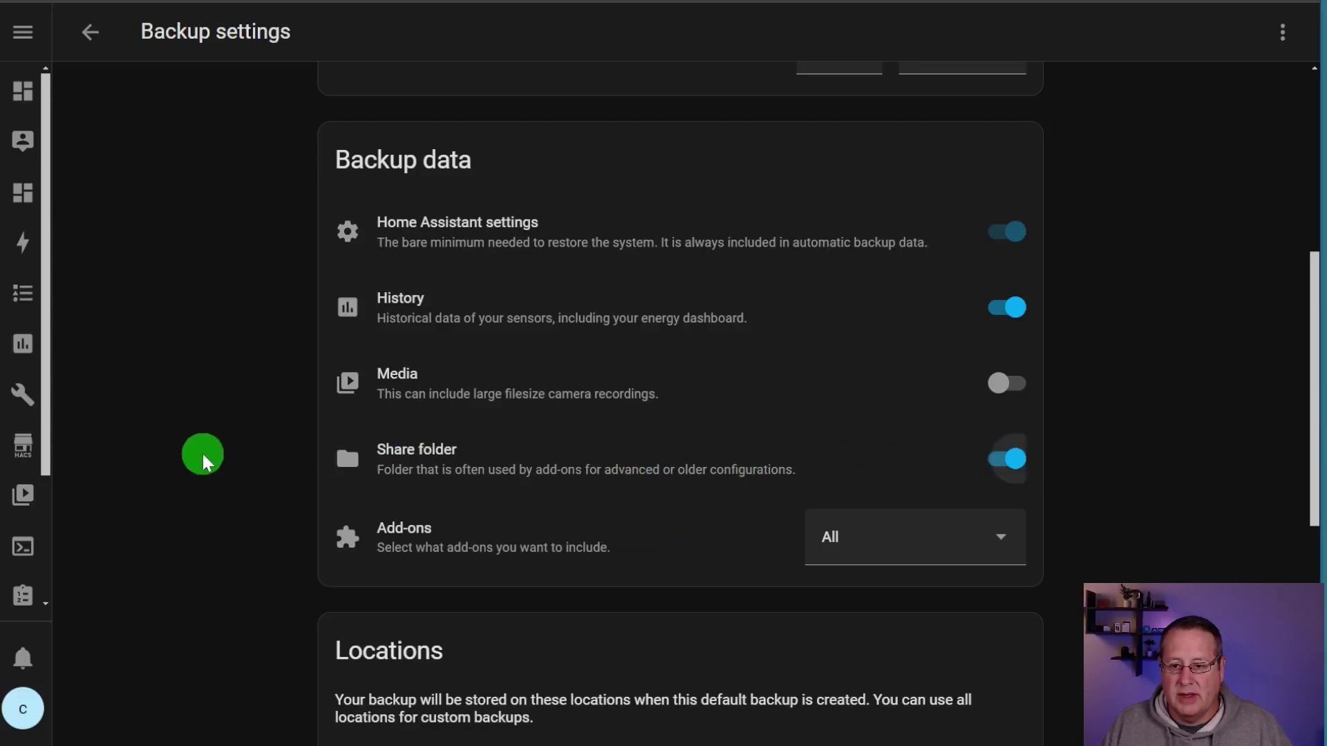
{"action": "scroll", "coordinate": [201, 453], "scroll_direction": "down", "scroll_amount": 2}
Switch add-ons to Custom and tick OpenThread Border Router, Piper and Terminal & SSH.
{"action": "left_click", "coordinate": [978, 441]}
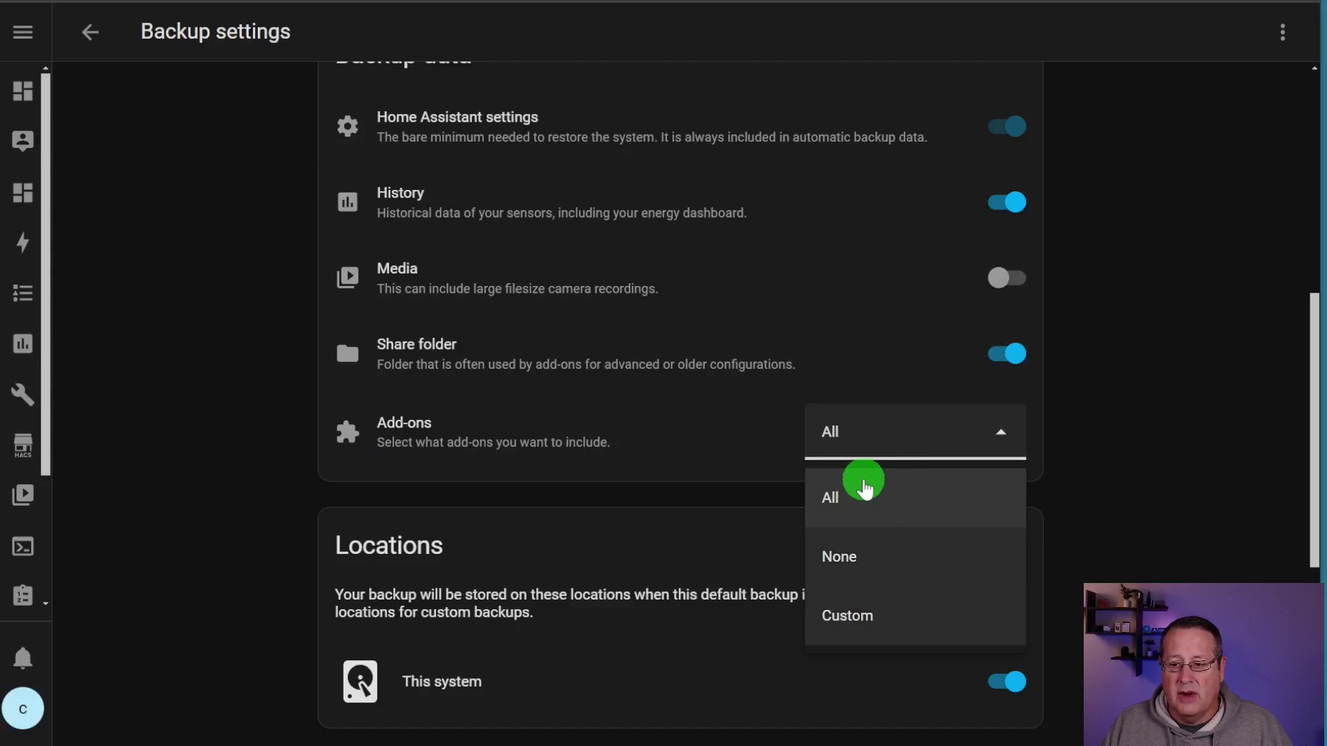
{"action": "left_click", "coordinate": [880, 613]}
{"action": "scroll", "coordinate": [579, 553], "scroll_direction": "down", "scroll_amount": 1}
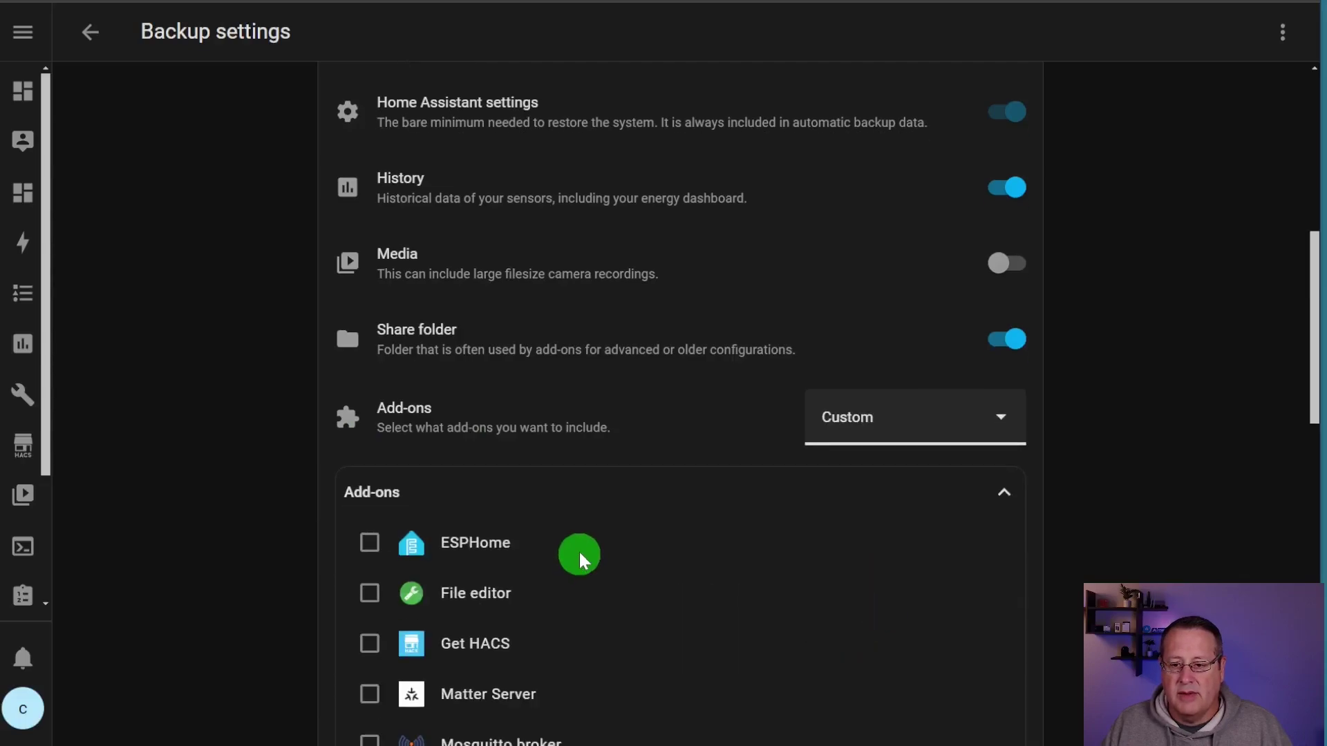
{"action": "scroll", "coordinate": [579, 553], "scroll_direction": "down", "scroll_amount": 6}
{"action": "left_click", "coordinate": [370, 389]}
{"action": "left_click", "coordinate": [370, 490]}
{"action": "left_click", "coordinate": [369, 540]}
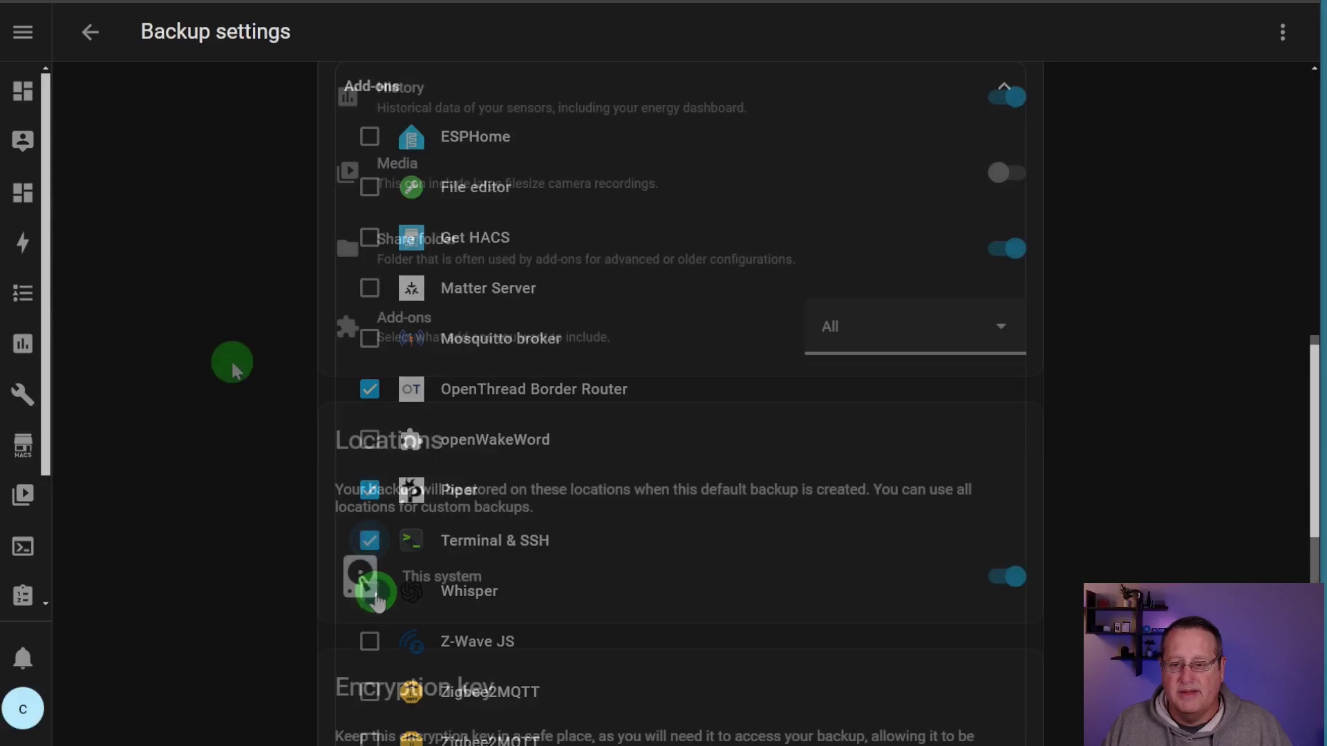
{"action": "scroll", "coordinate": [231, 362], "scroll_direction": "up", "scroll_amount": 3}
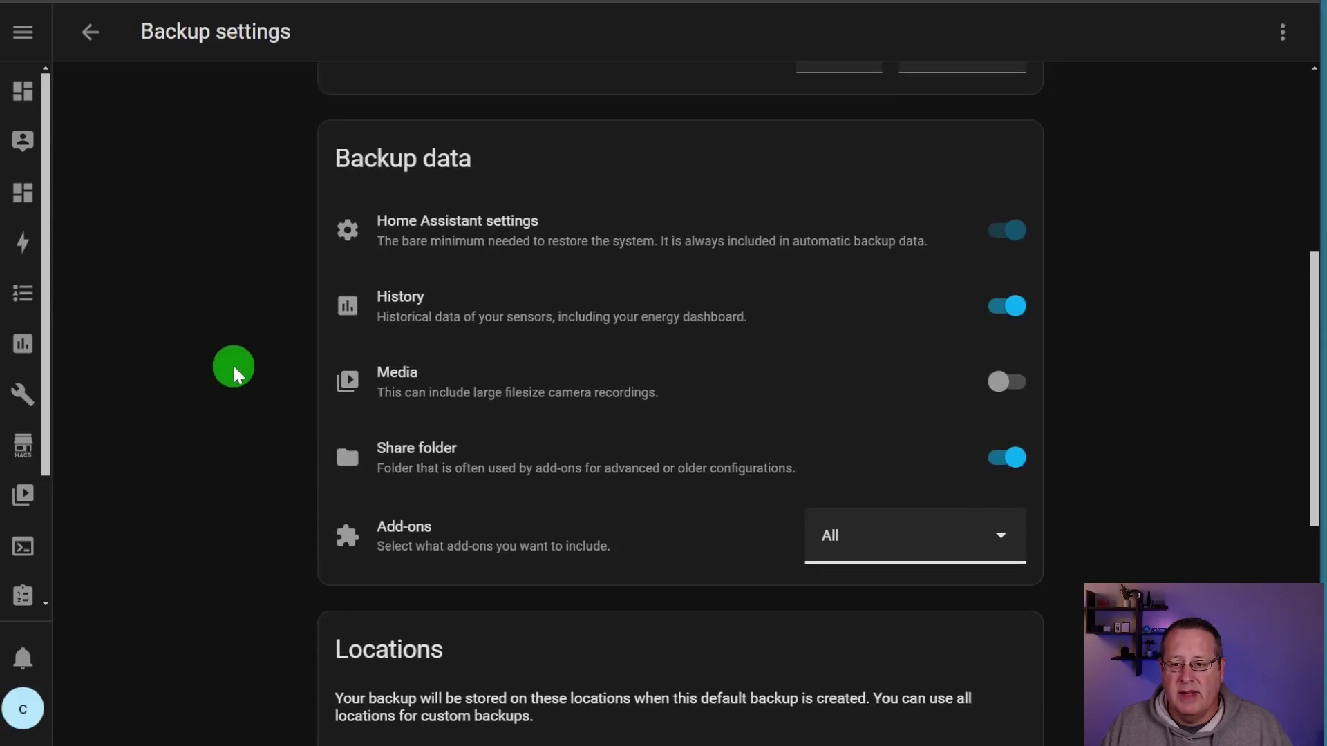
{"action": "scroll", "coordinate": [231, 365], "scroll_direction": "down", "scroll_amount": 5}
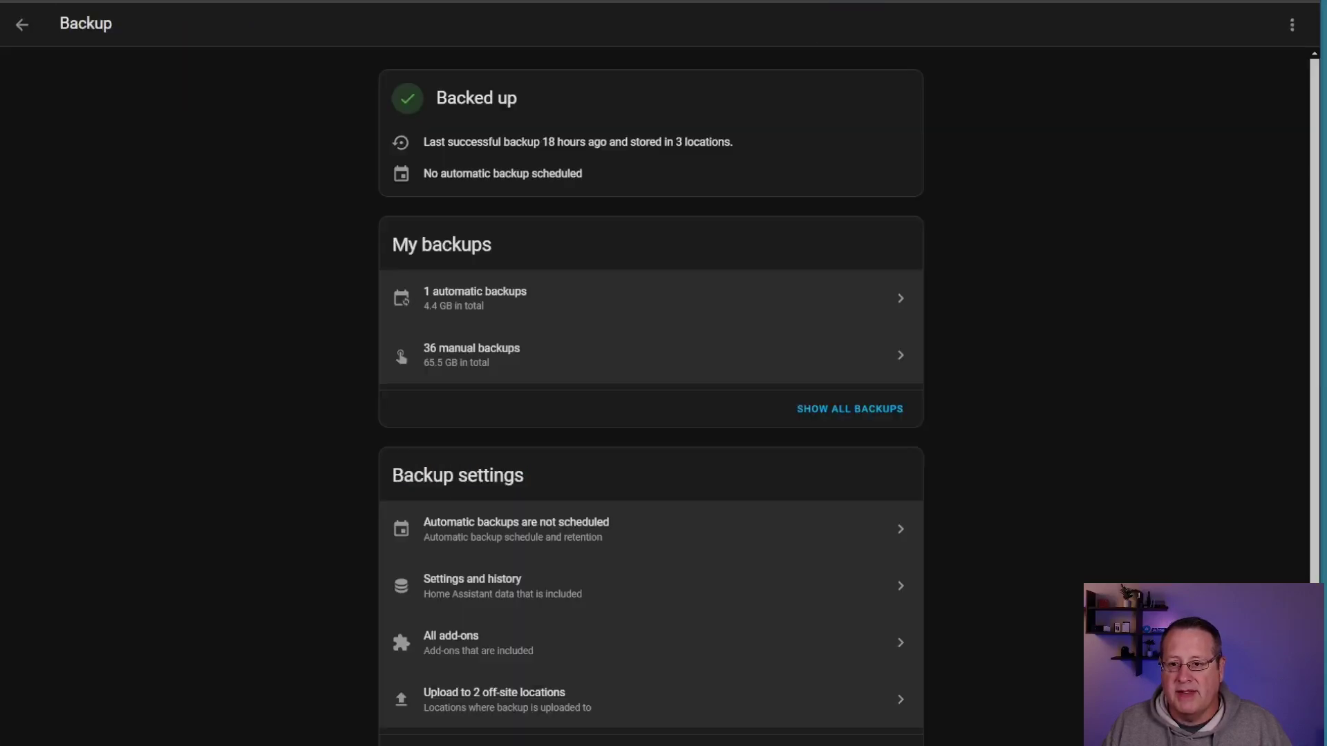
Open Configure backup settings and check the Locations: This system, Synology and Home Assistant Cloud.
{"action": "scroll", "coordinate": [681, 454], "scroll_direction": "down", "scroll_amount": 1}
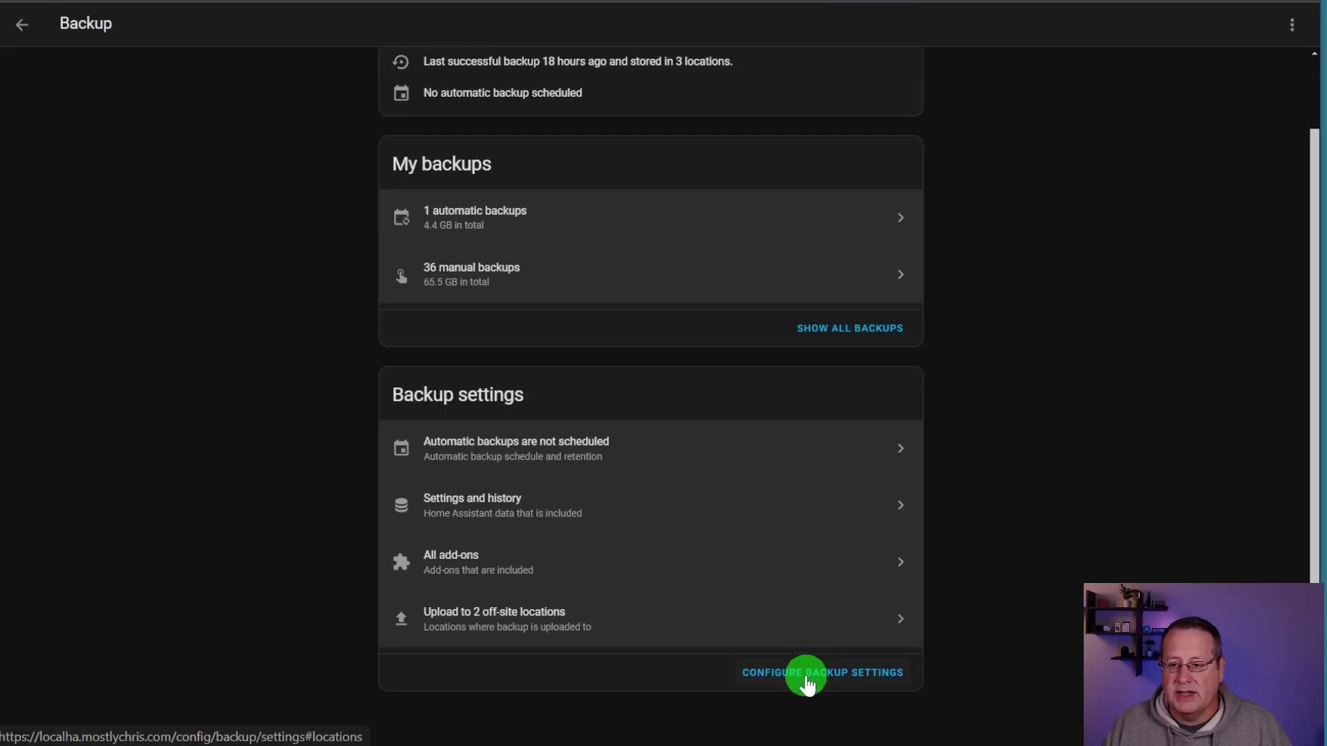
{"action": "left_click", "coordinate": [808, 673]}
{"action": "scroll", "coordinate": [243, 254], "scroll_direction": "down", "scroll_amount": 5}
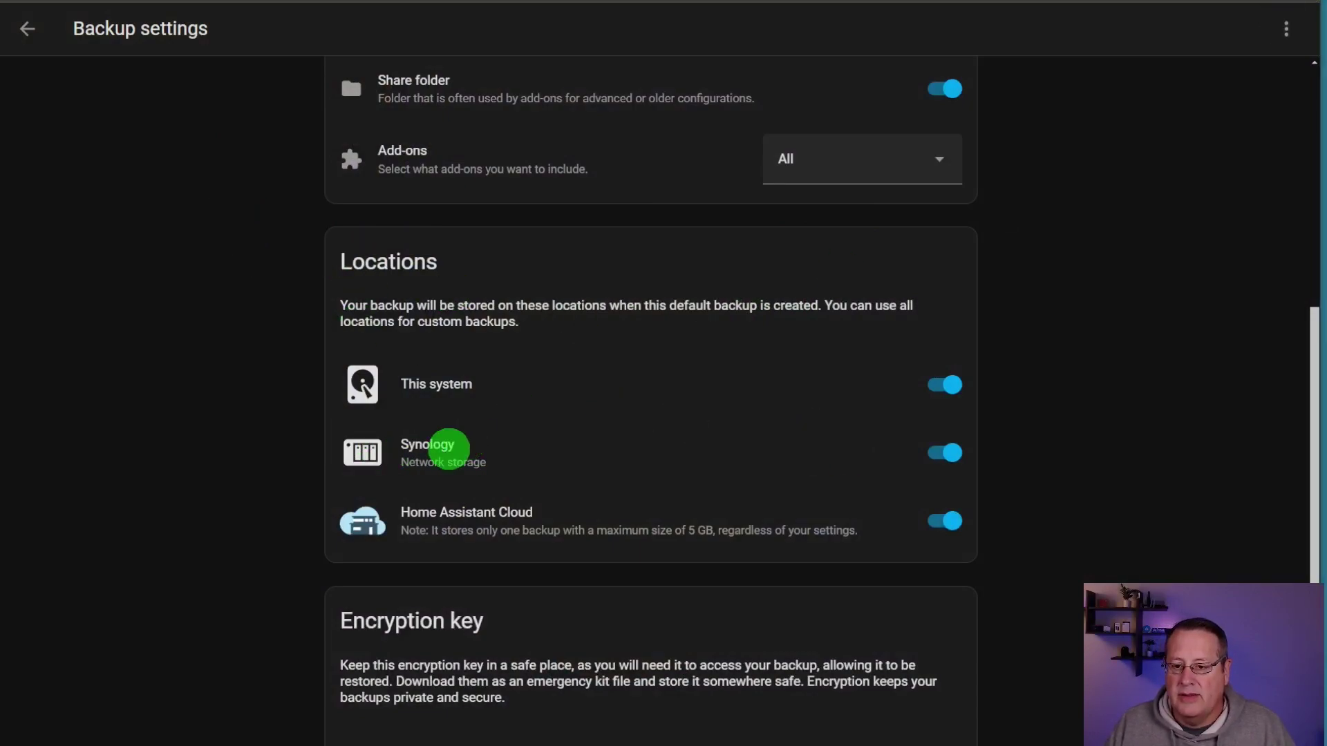
Go from the Network page to the Storage page and start adding a network storage share.
{"action": "type", "text": "cnetw"}
{"action": "key", "text": "Return"}
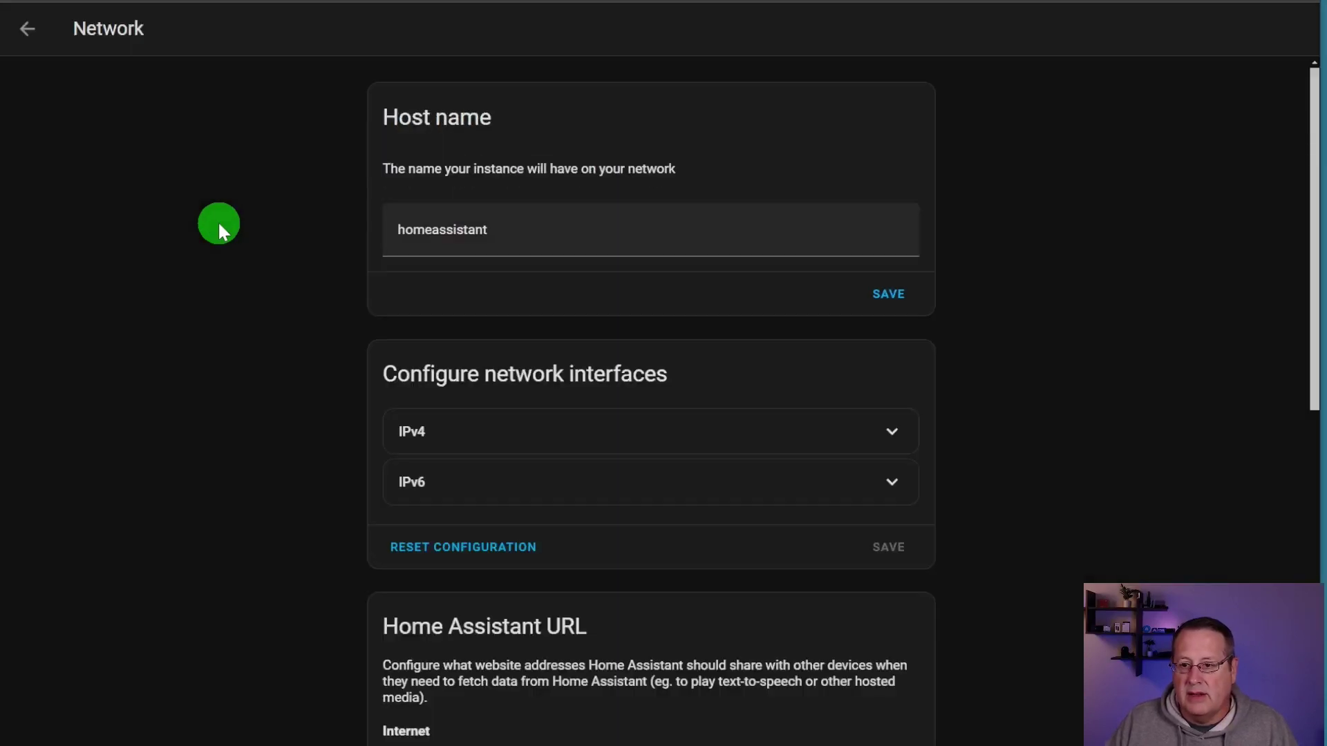
{"action": "scroll", "coordinate": [244, 301], "scroll_direction": "down", "scroll_amount": 2}
{"action": "scroll", "coordinate": [242, 296], "scroll_direction": "down", "scroll_amount": 7}
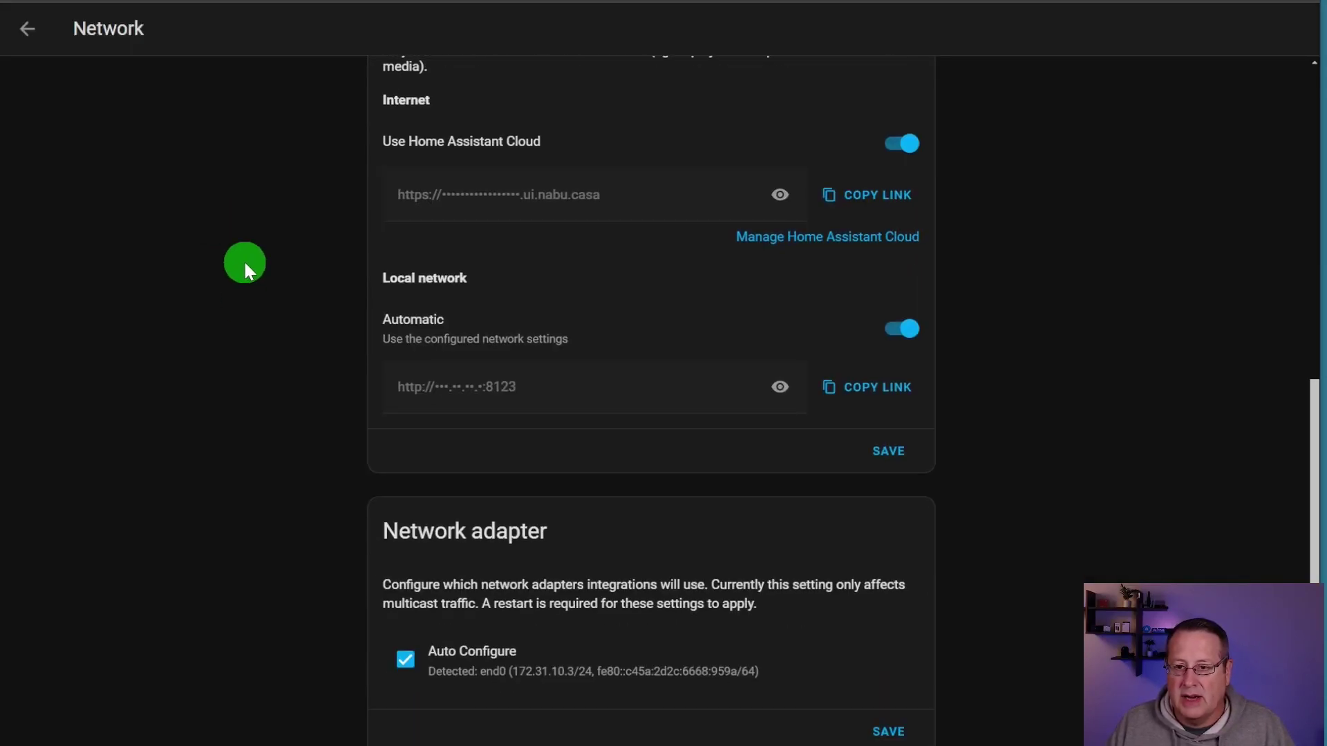
{"action": "type", "text": "cstor"}
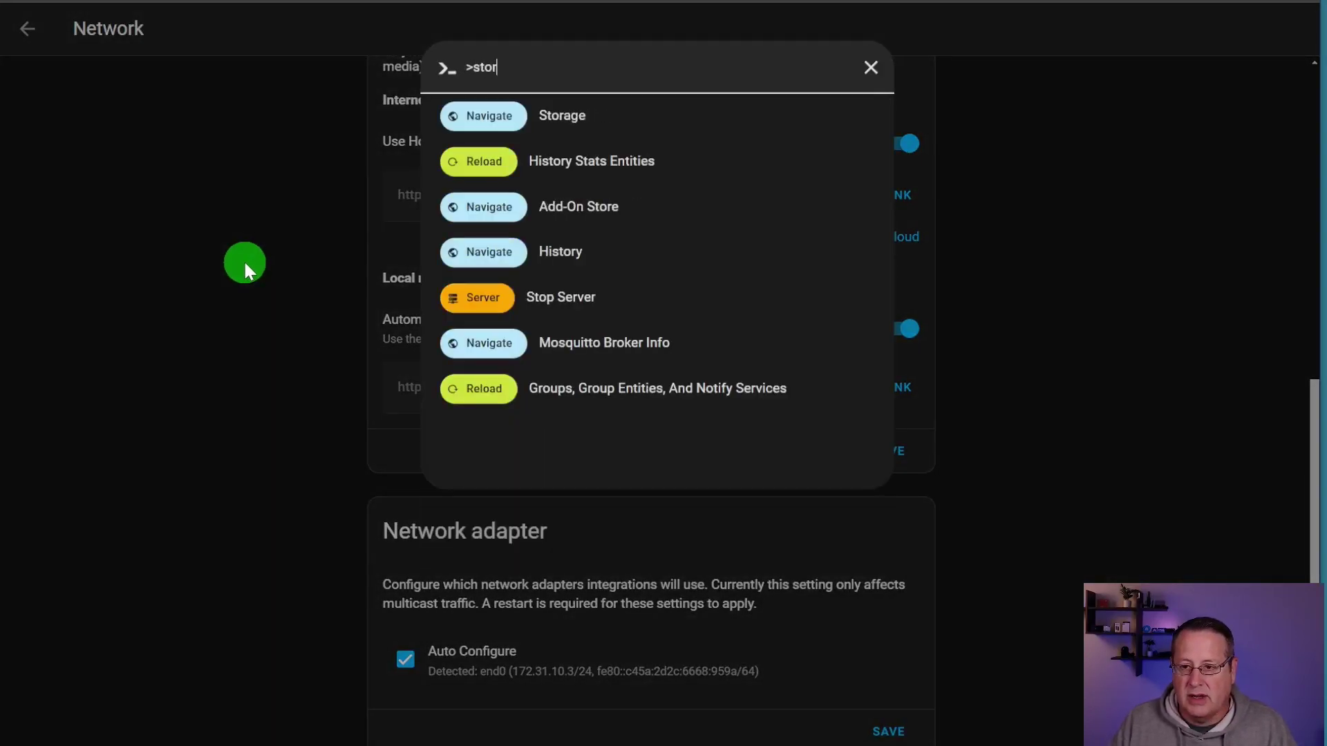
{"action": "left_click", "coordinate": [499, 126]}
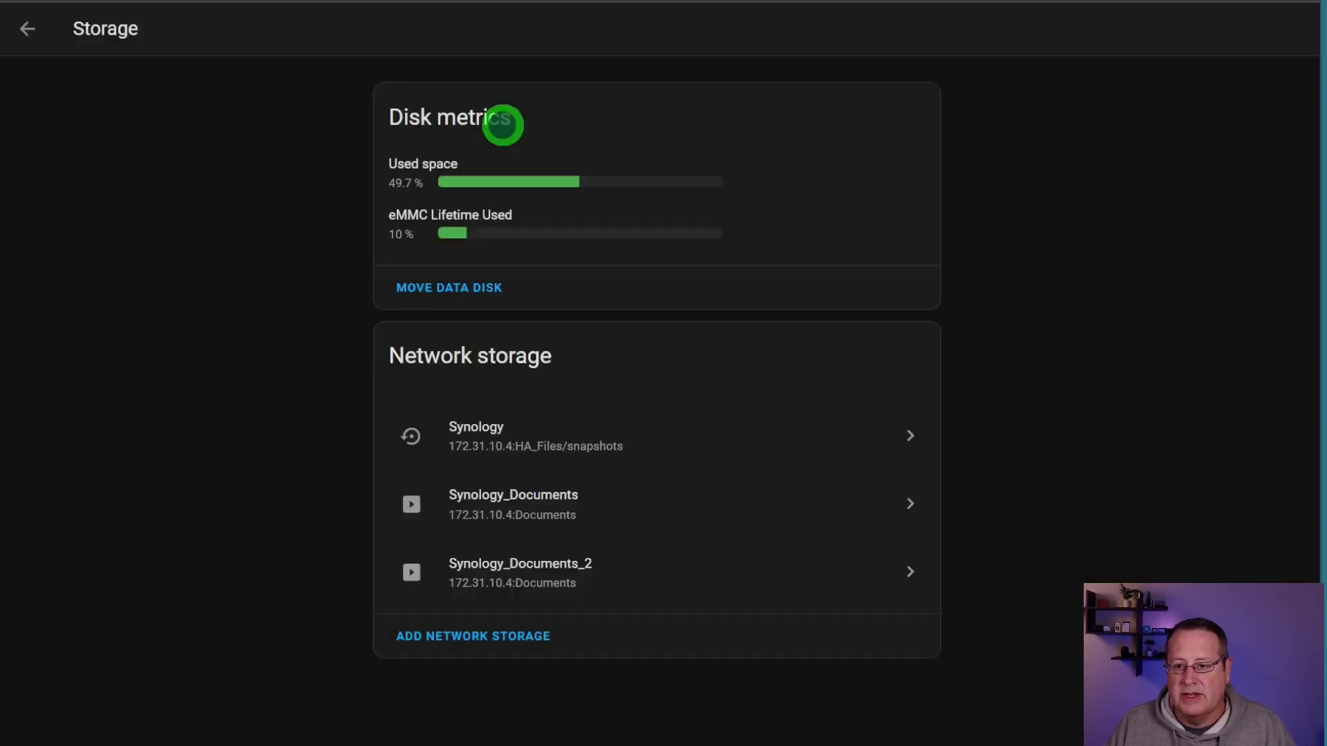
{"action": "left_click", "coordinate": [475, 637]}
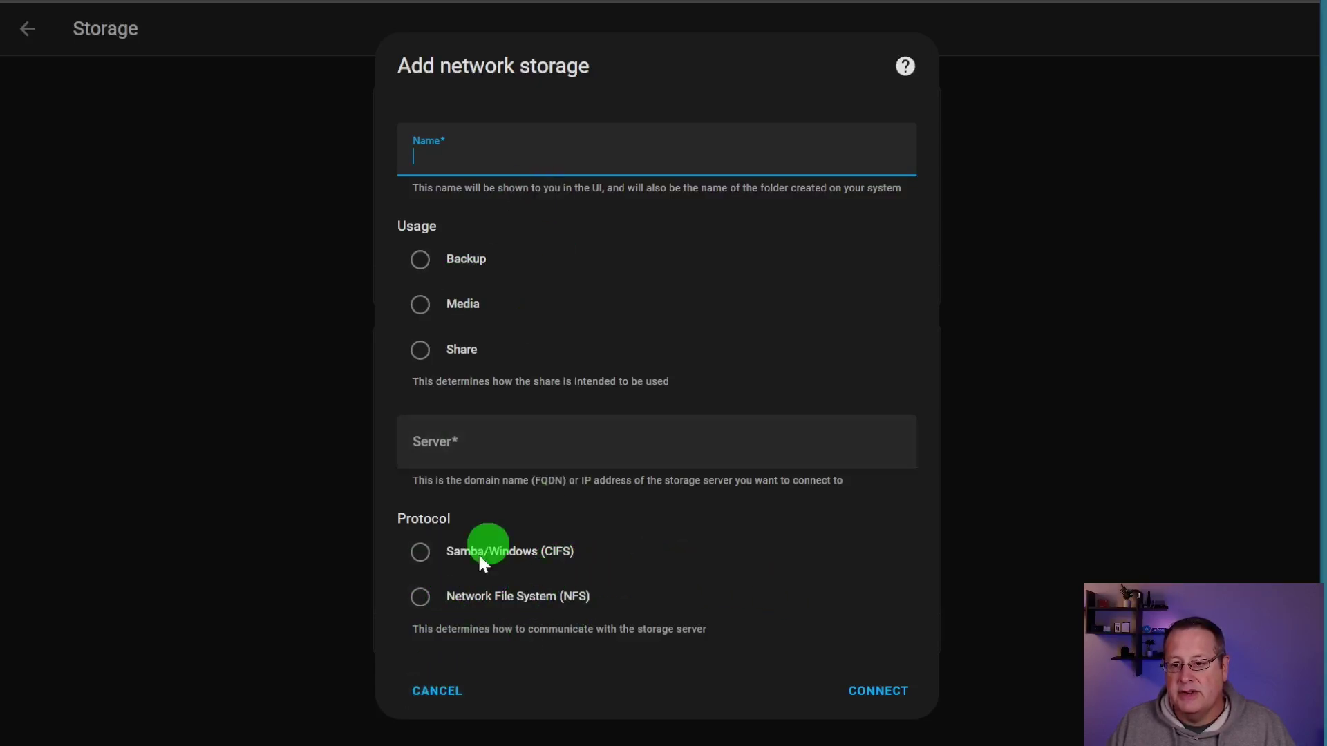
Abandon the network storage form and jump to the Backup overview page.
{"action": "left_click", "coordinate": [438, 692]}
{"action": "type", "text": "c"}
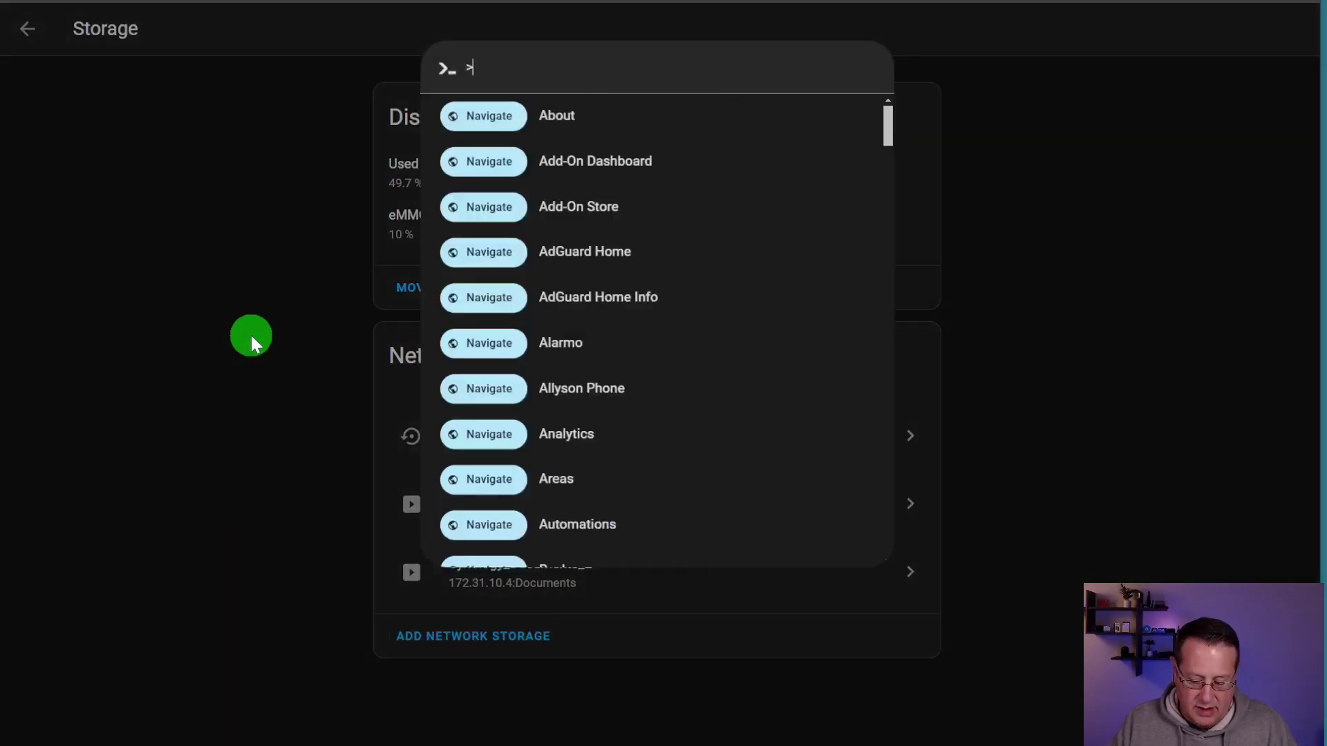
{"action": "type", "text": "back"}
{"action": "key", "text": "Return"}
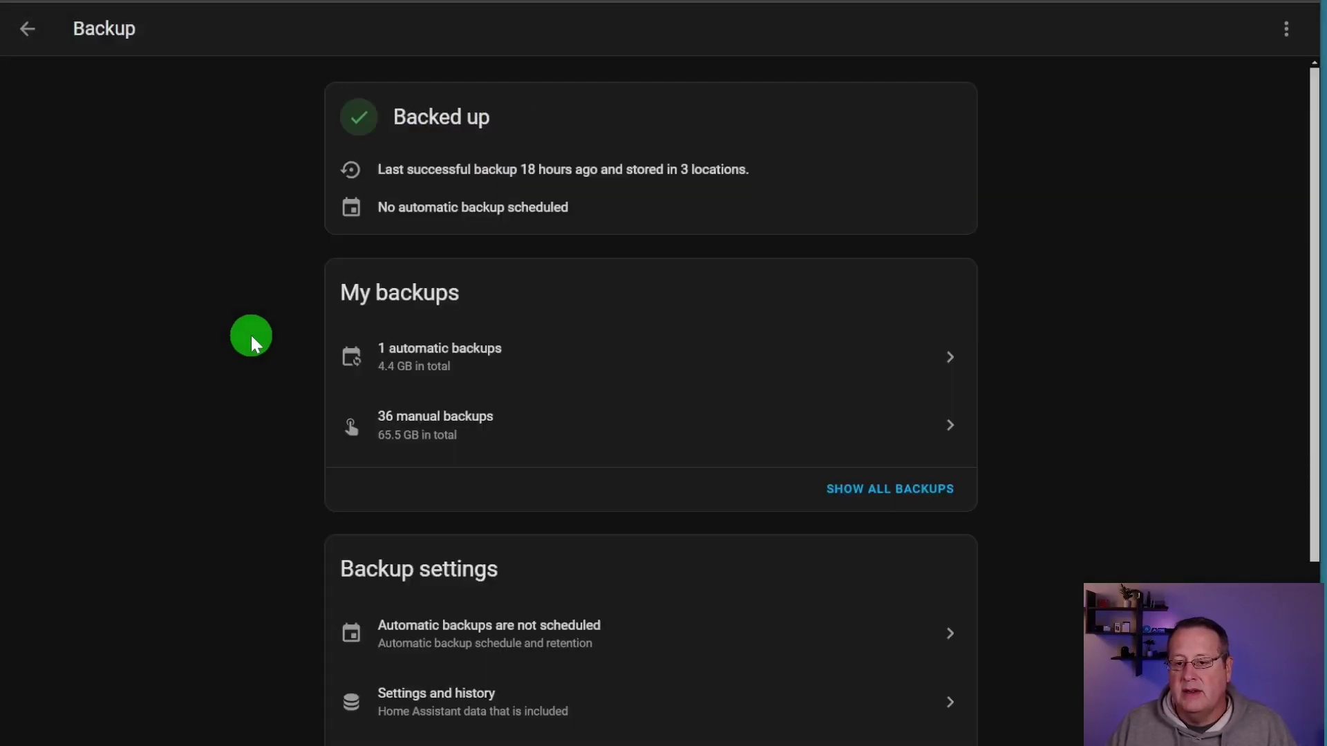
Open the Backup settings page and scroll through its options.
{"action": "scroll", "coordinate": [251, 334], "scroll_direction": "down", "scroll_amount": 3}
{"action": "left_click", "coordinate": [647, 499]}
{"action": "scroll", "coordinate": [484, 355], "scroll_direction": "down", "scroll_amount": 5}
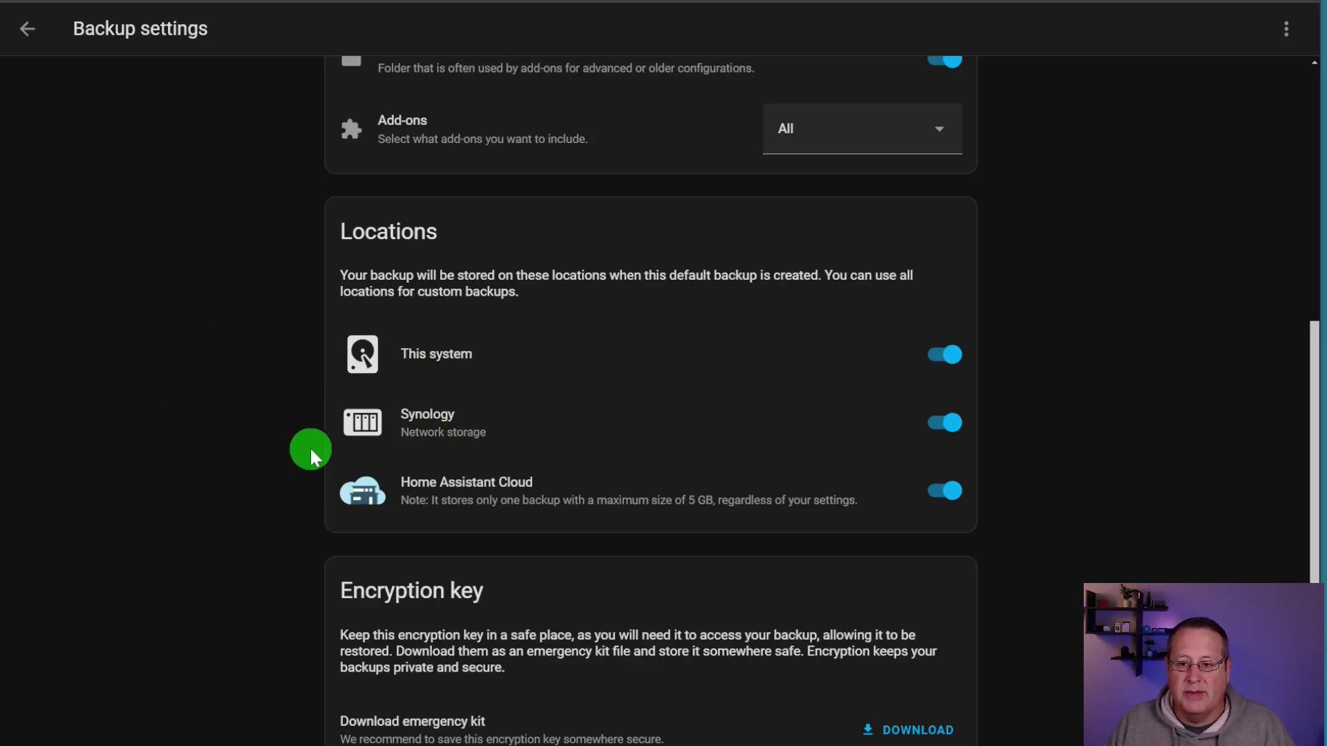
{"action": "scroll", "coordinate": [274, 444], "scroll_direction": "down", "scroll_amount": 2}
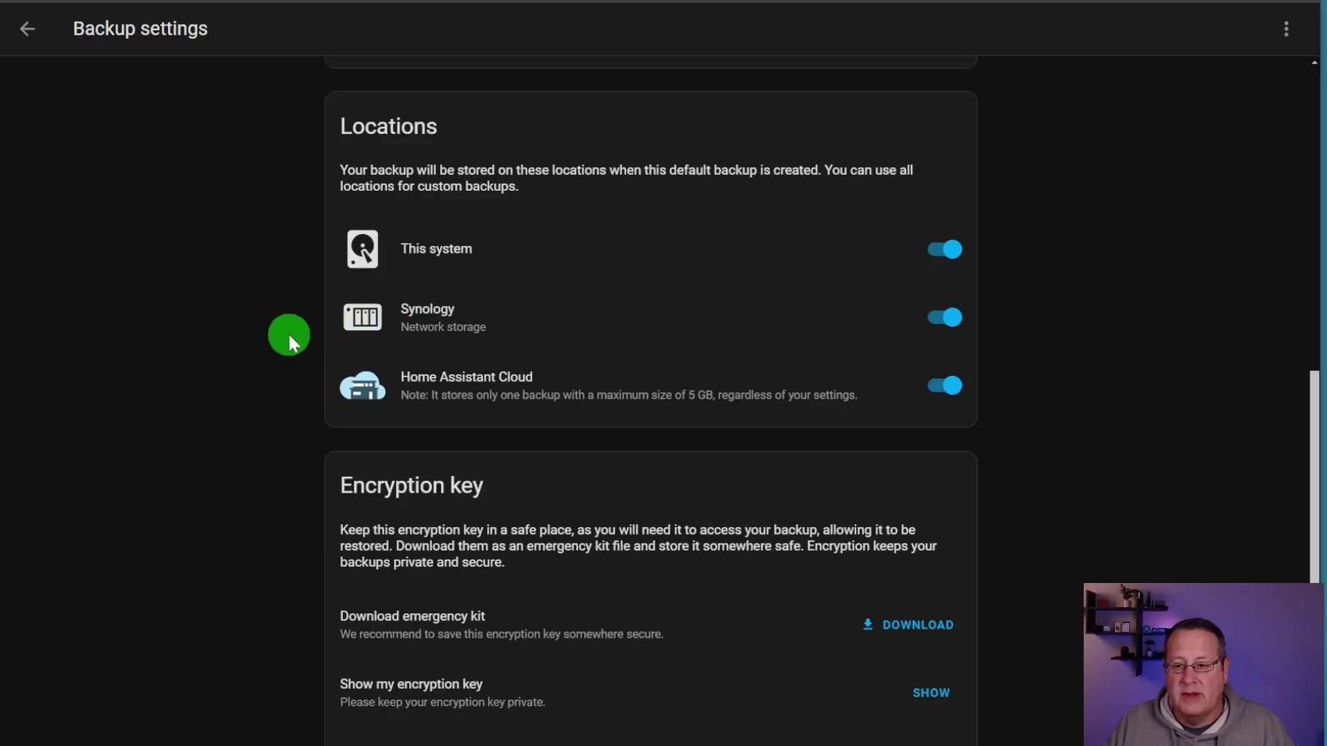
{"action": "scroll", "coordinate": [288, 333], "scroll_direction": "up", "scroll_amount": 2}
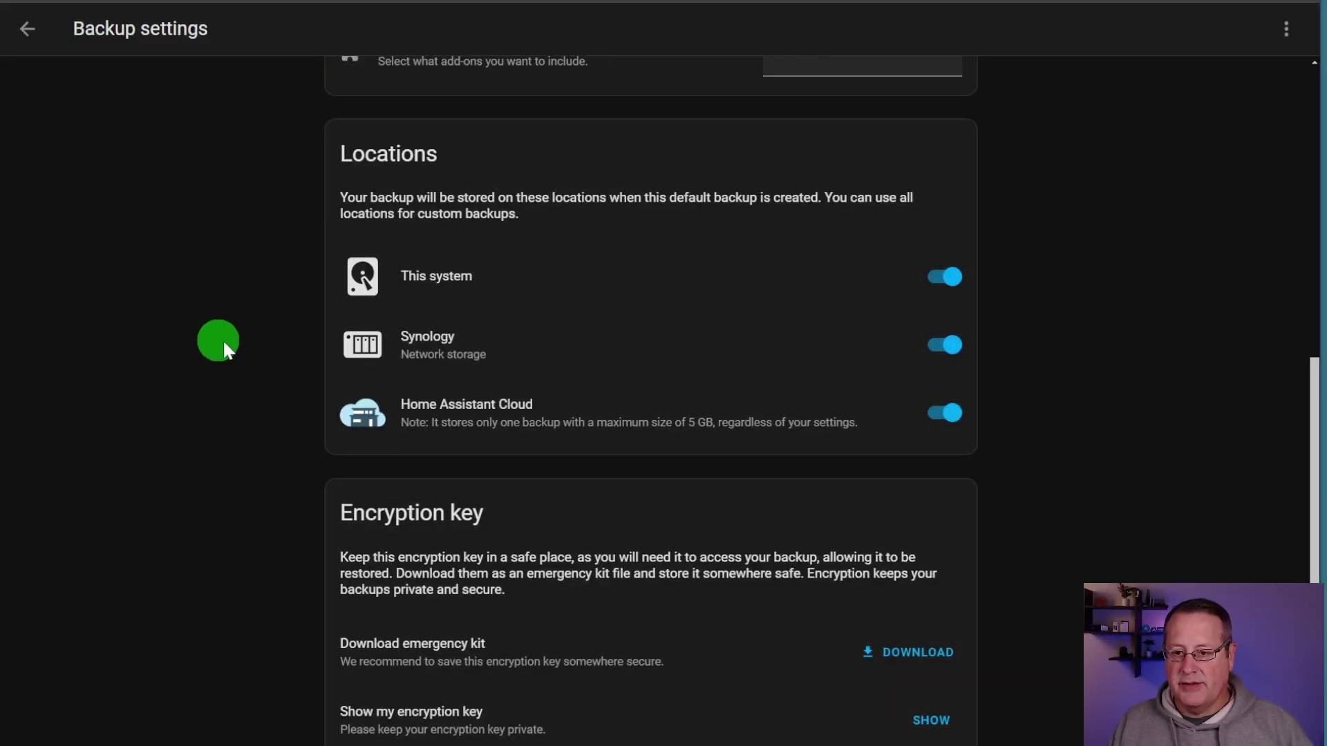
{"action": "scroll", "coordinate": [220, 332], "scroll_direction": "up", "scroll_amount": 4}
From the Backup overview, open all backups, zoomed in, showing Automatic backup 2025.1.1's locations.
{"action": "left_click", "coordinate": [27, 29]}
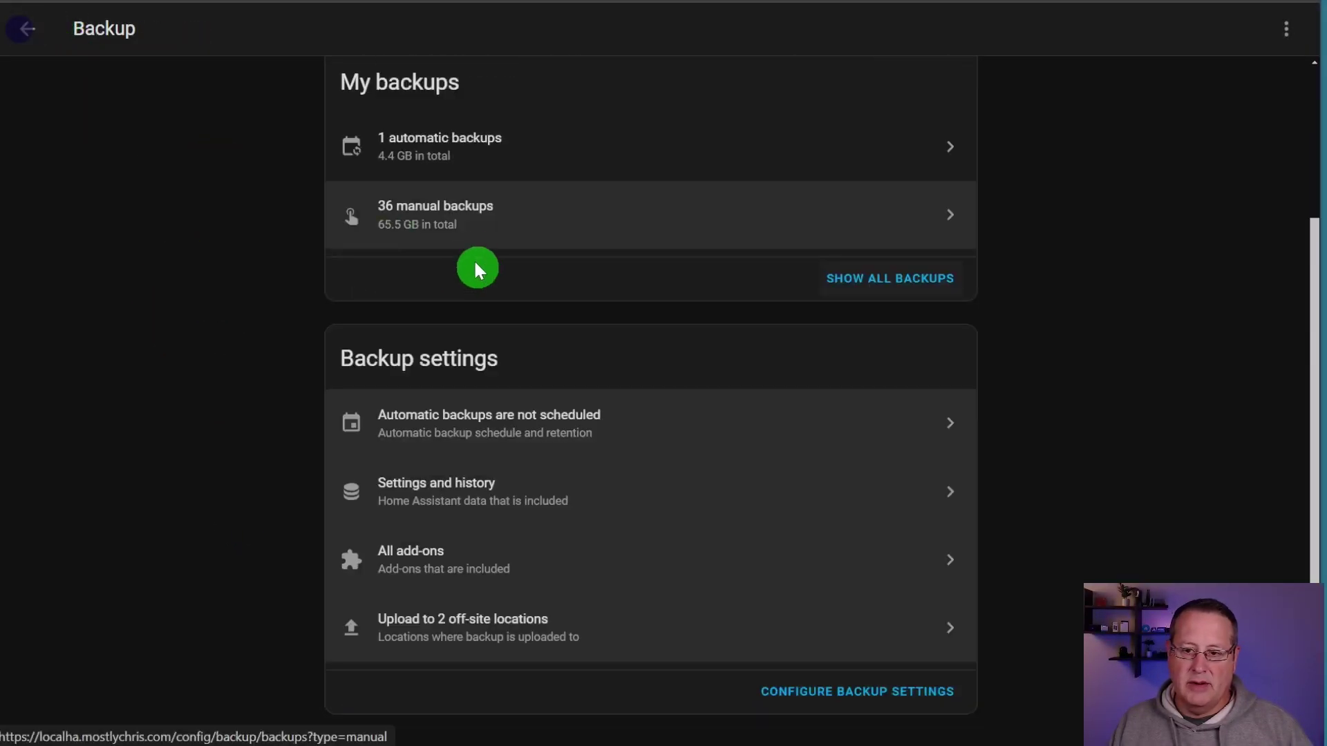
{"action": "left_click", "coordinate": [868, 279]}
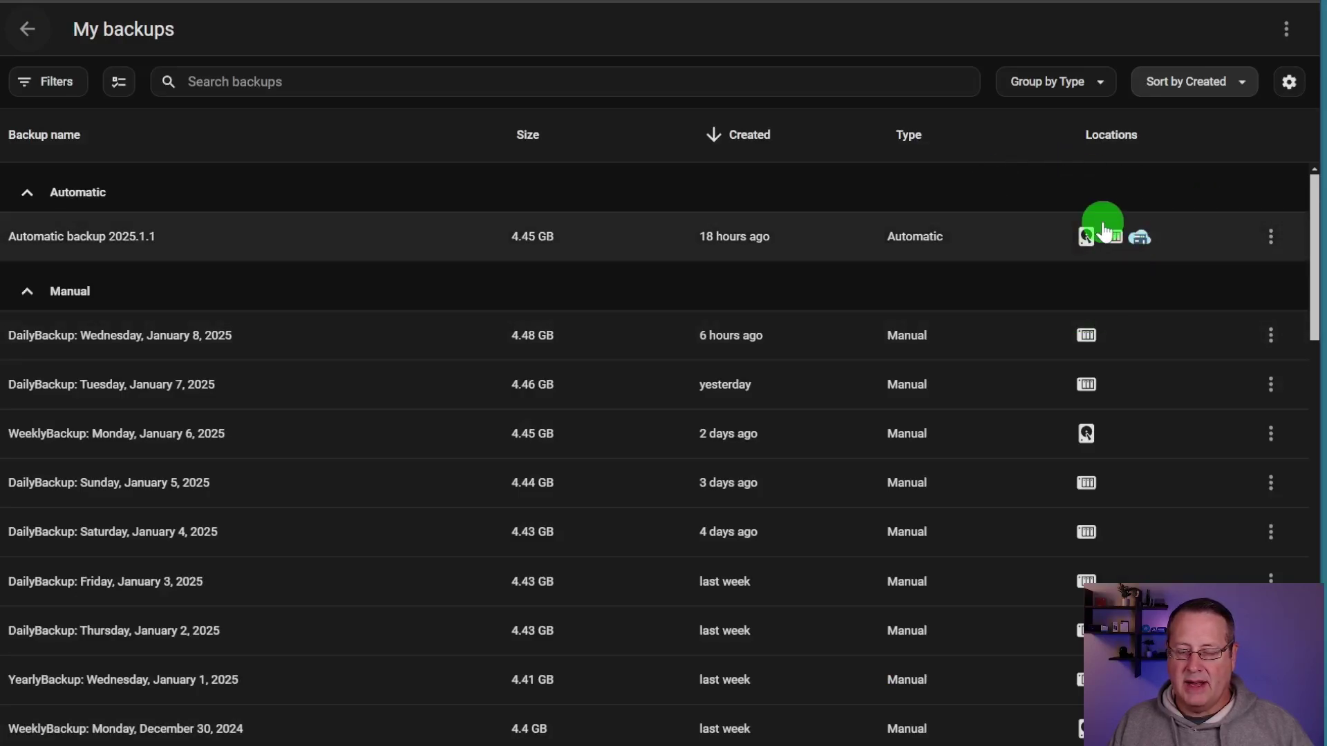
{"action": "key", "text": "ctrl+plus"}
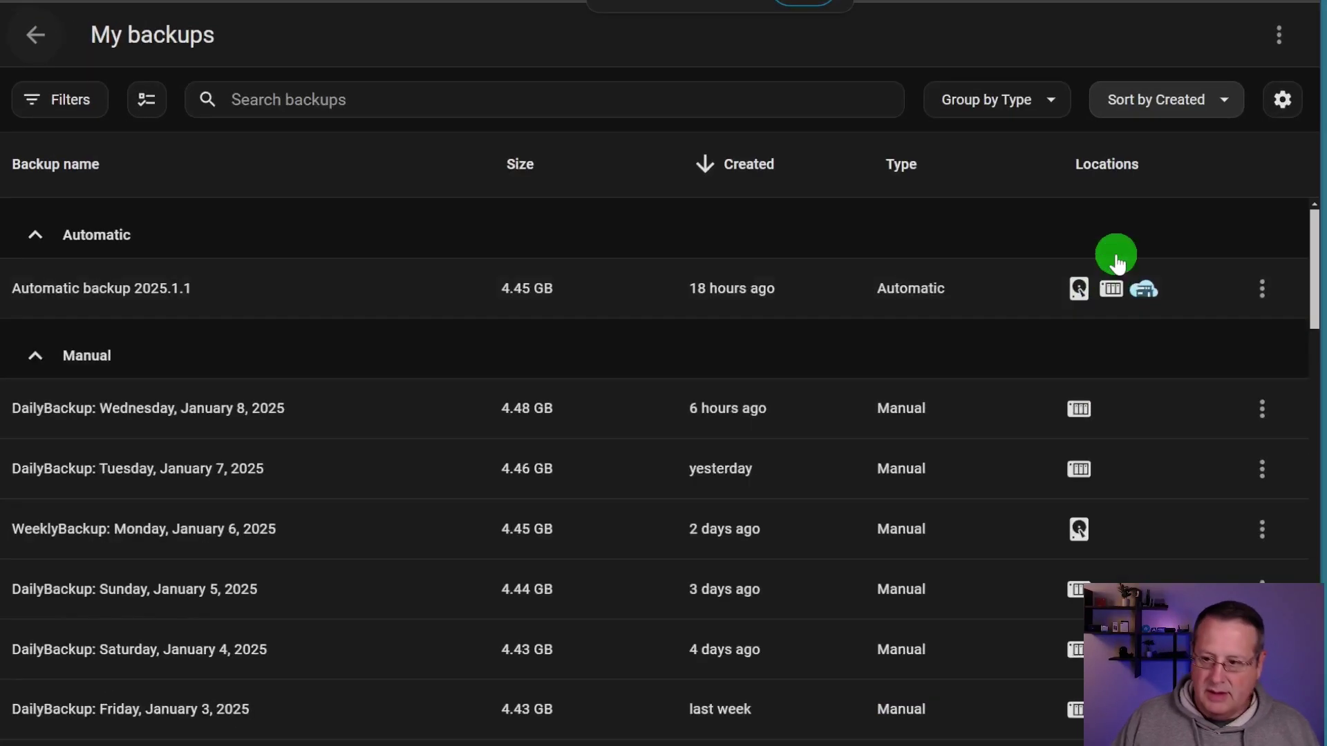
{"action": "mouse_move", "coordinate": [1092, 301]}
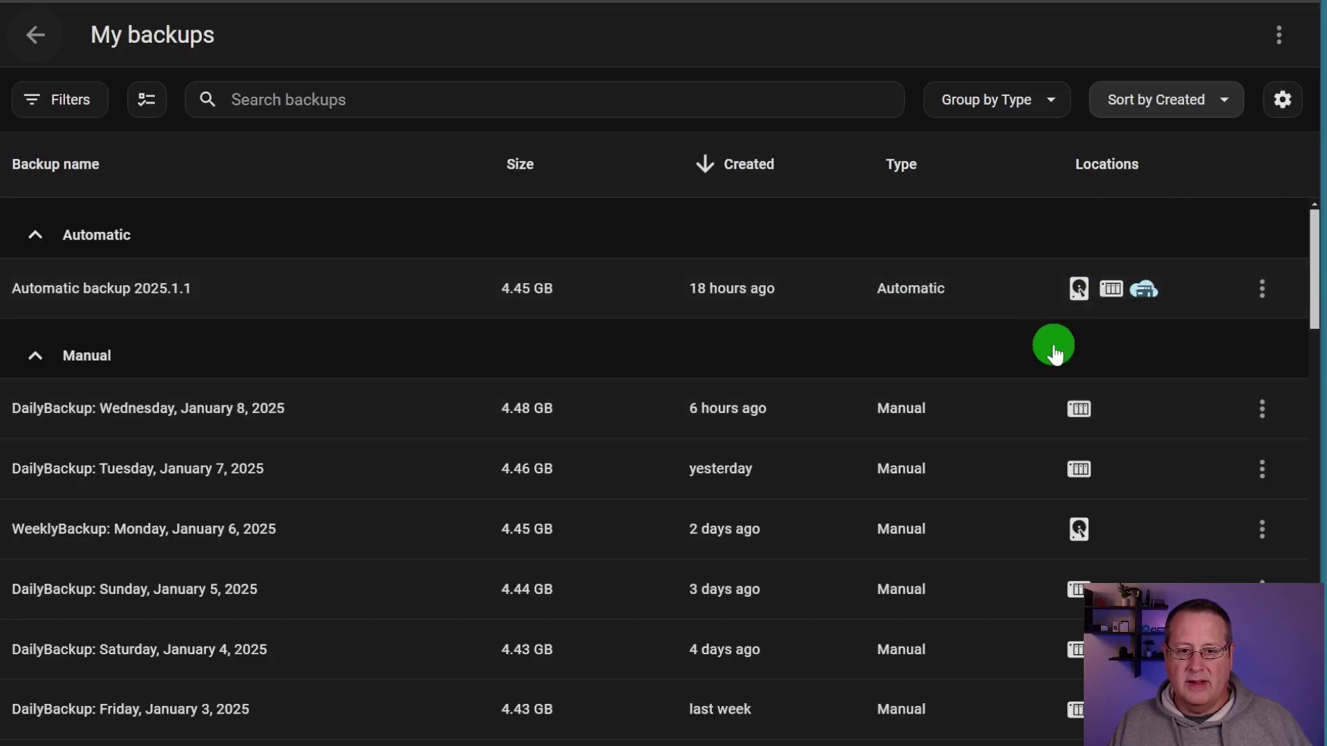
{"action": "scroll", "coordinate": [968, 394], "scroll_direction": "down", "scroll_amount": 3}
{"action": "scroll", "coordinate": [1075, 543], "scroll_direction": "down", "scroll_amount": 3}
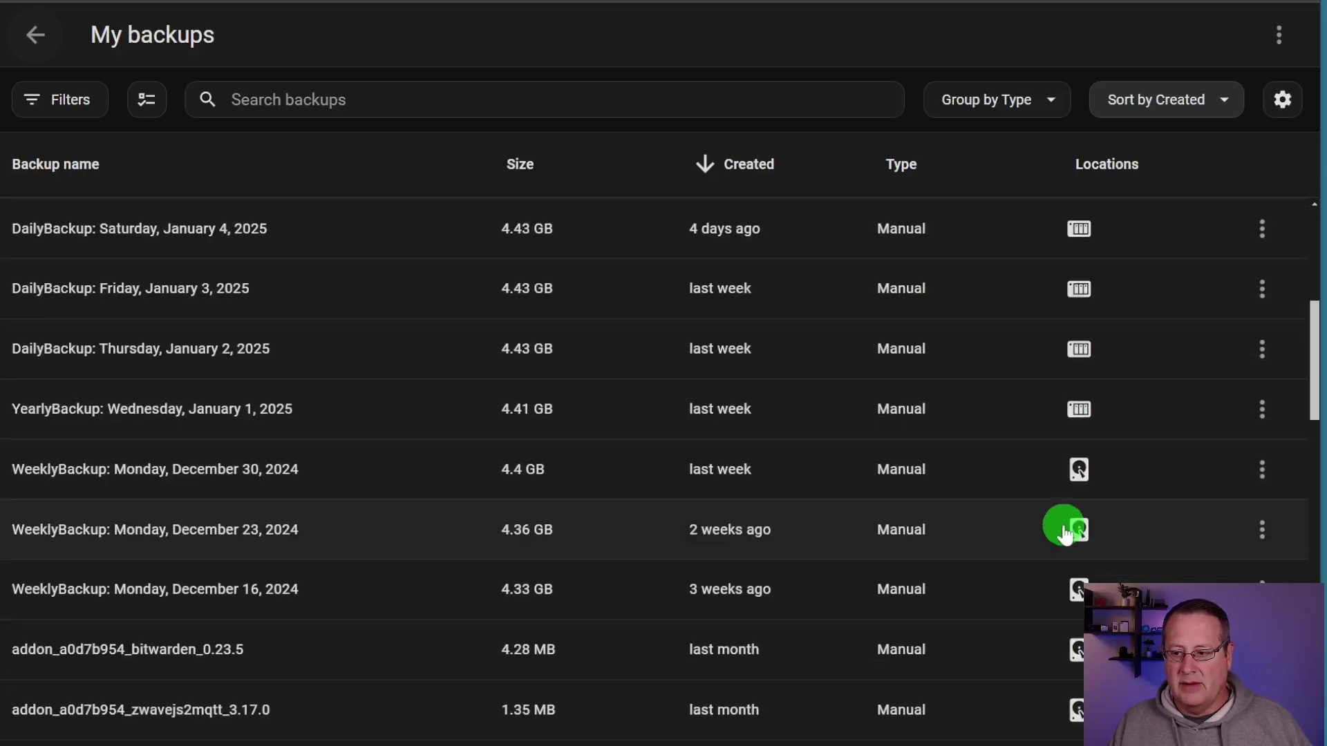
{"action": "scroll", "coordinate": [1064, 535], "scroll_direction": "up", "scroll_amount": 6}
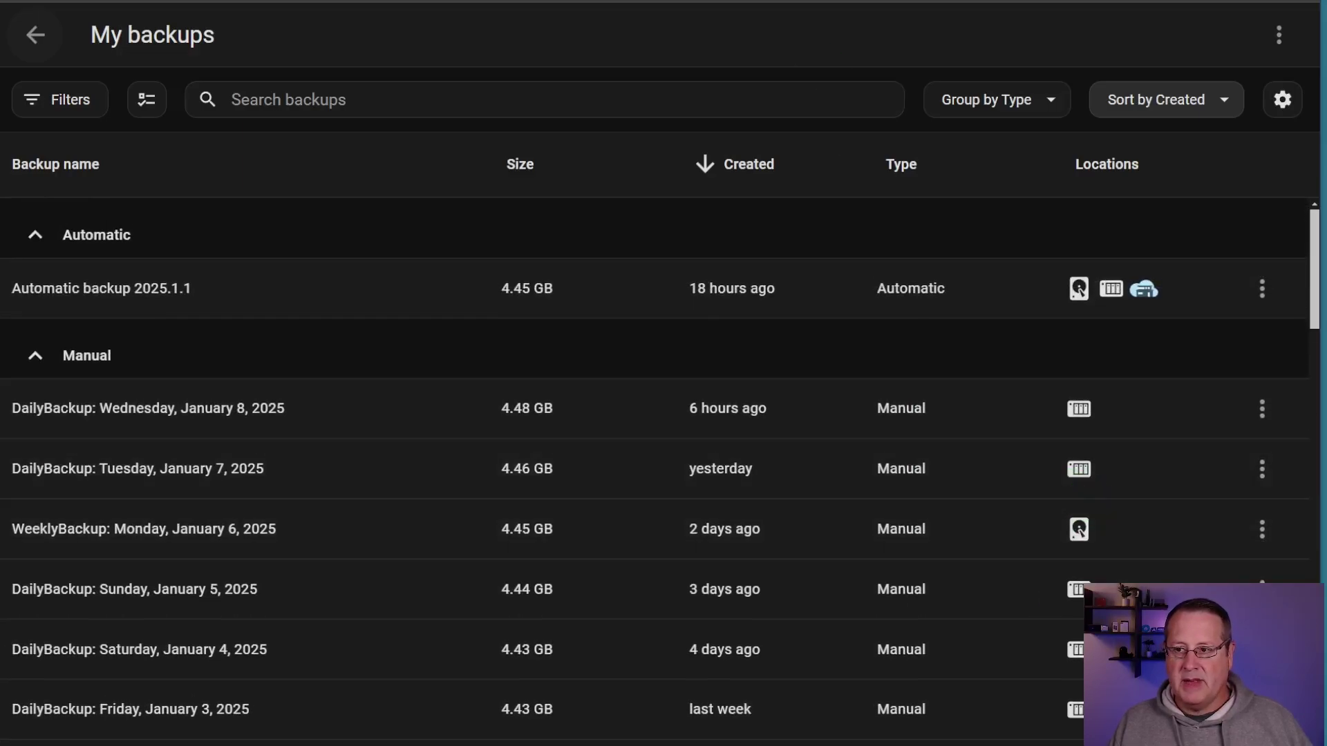
Check the automatic backup in the Home Assistant Cloud tab, then return to My backups.
{"action": "left_click", "coordinate": [961, 1]}
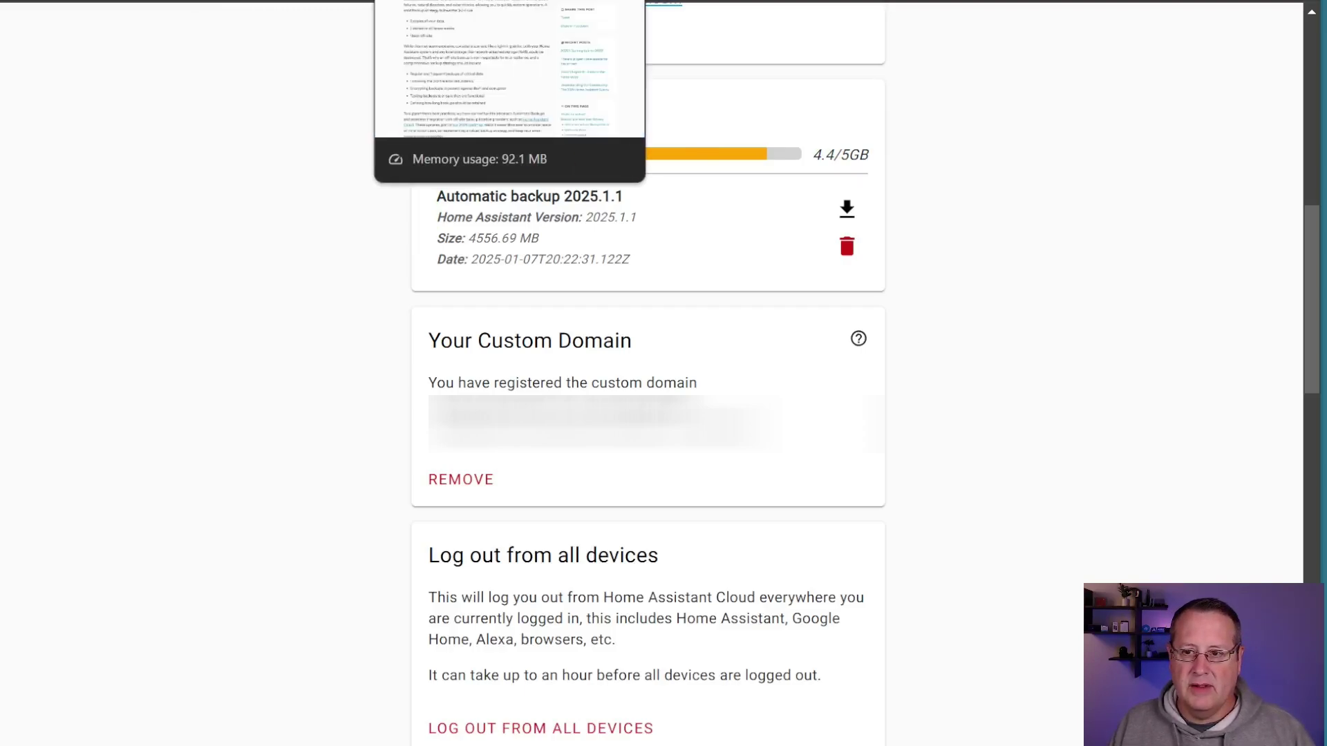
{"action": "key", "text": "ctrl+Tab"}
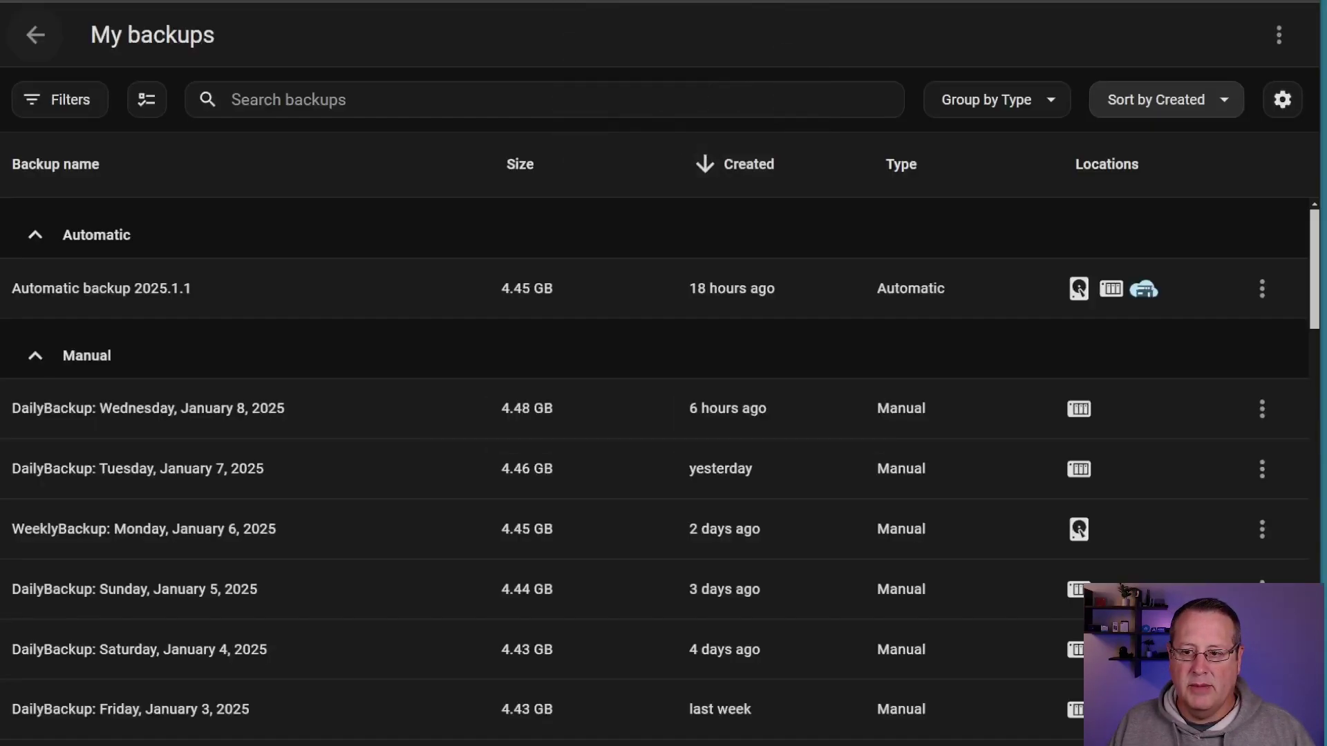
Open Backup settings from the off-site locations row, zoomed out to show the encryption key section.
{"action": "left_click", "coordinate": [28, 43]}
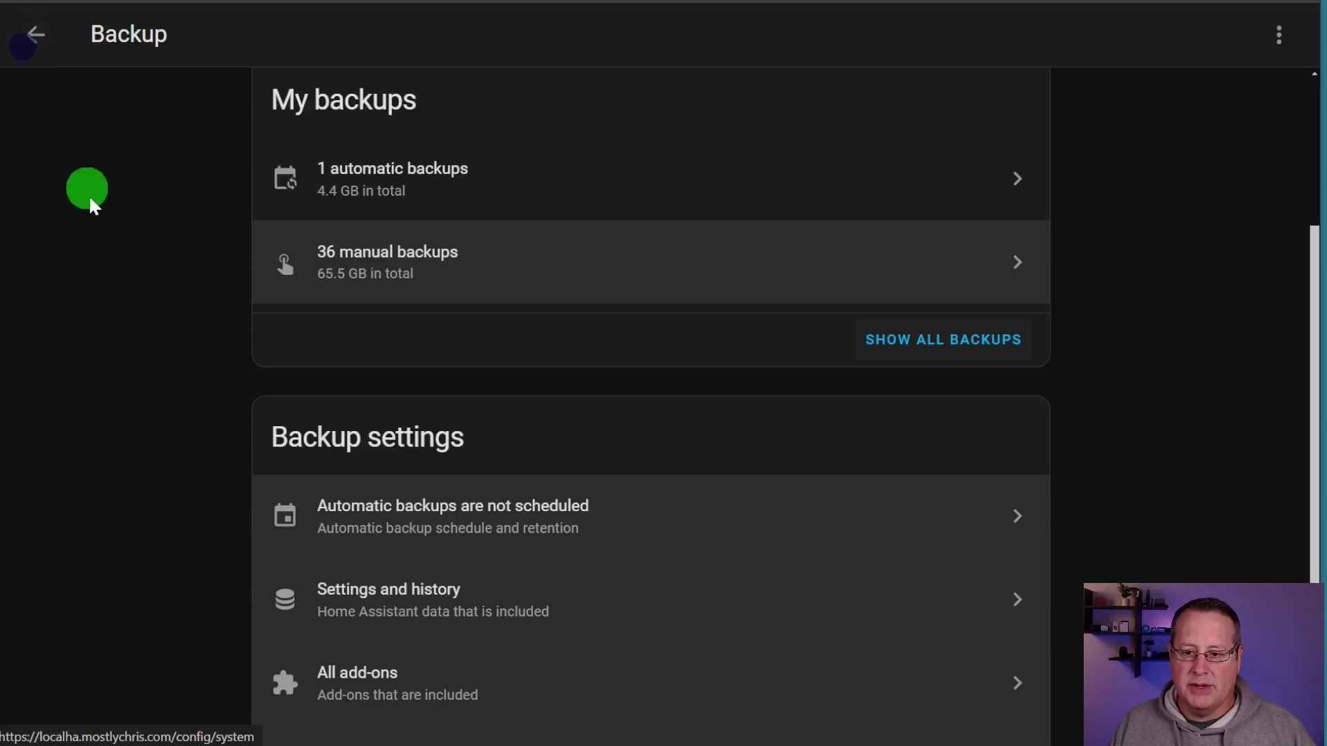
{"action": "scroll", "coordinate": [94, 206], "scroll_direction": "down", "scroll_amount": 2}
{"action": "left_click", "coordinate": [548, 549]}
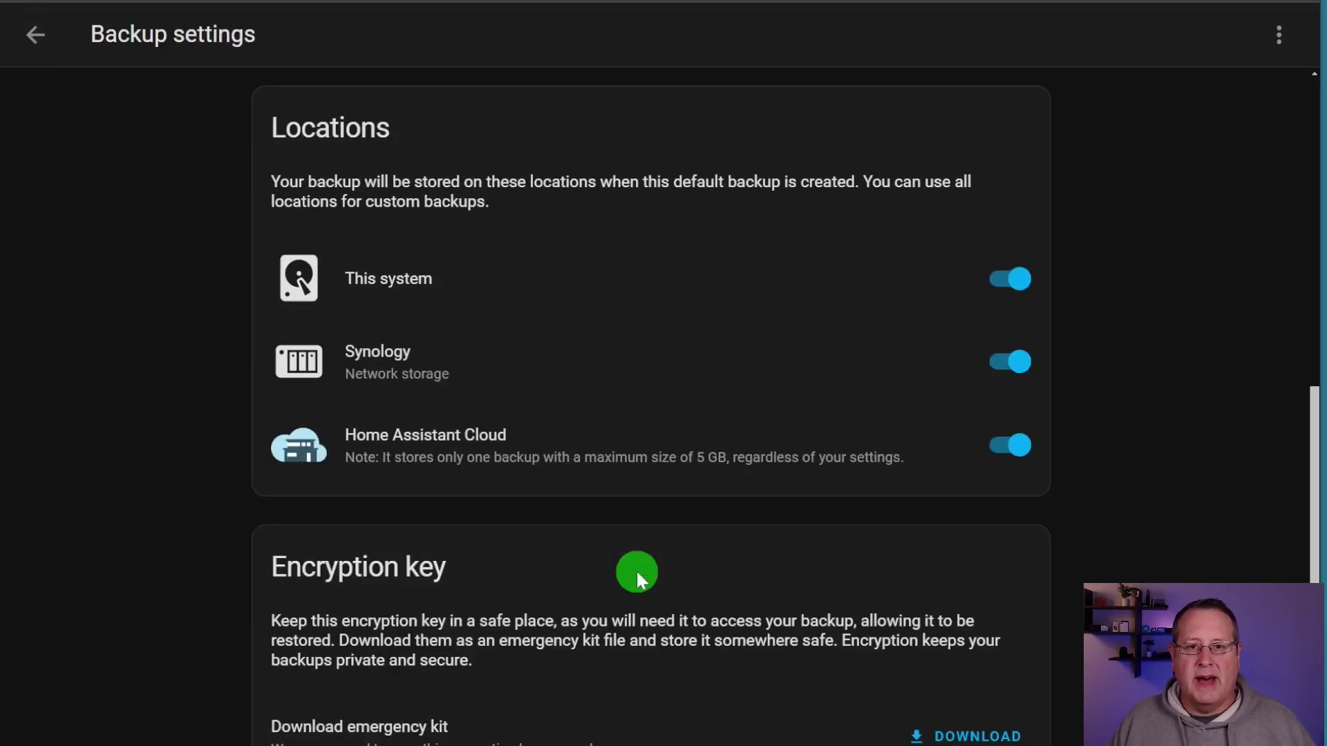
{"action": "key", "text": "ctrl+minus"}
{"action": "key", "text": "ctrl+minus"}
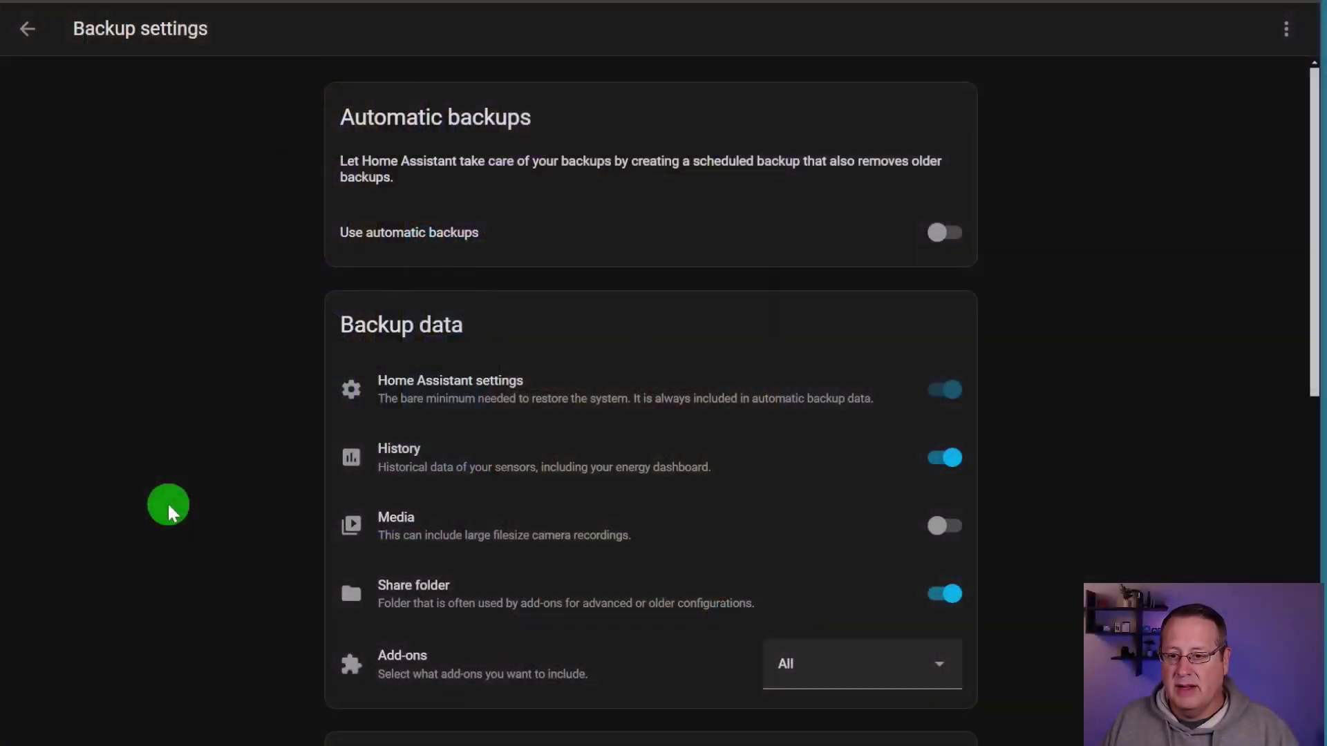
{"action": "scroll", "coordinate": [207, 442], "scroll_direction": "down", "scroll_amount": 6}
{"action": "scroll", "coordinate": [208, 451], "scroll_direction": "up", "scroll_amount": 5}
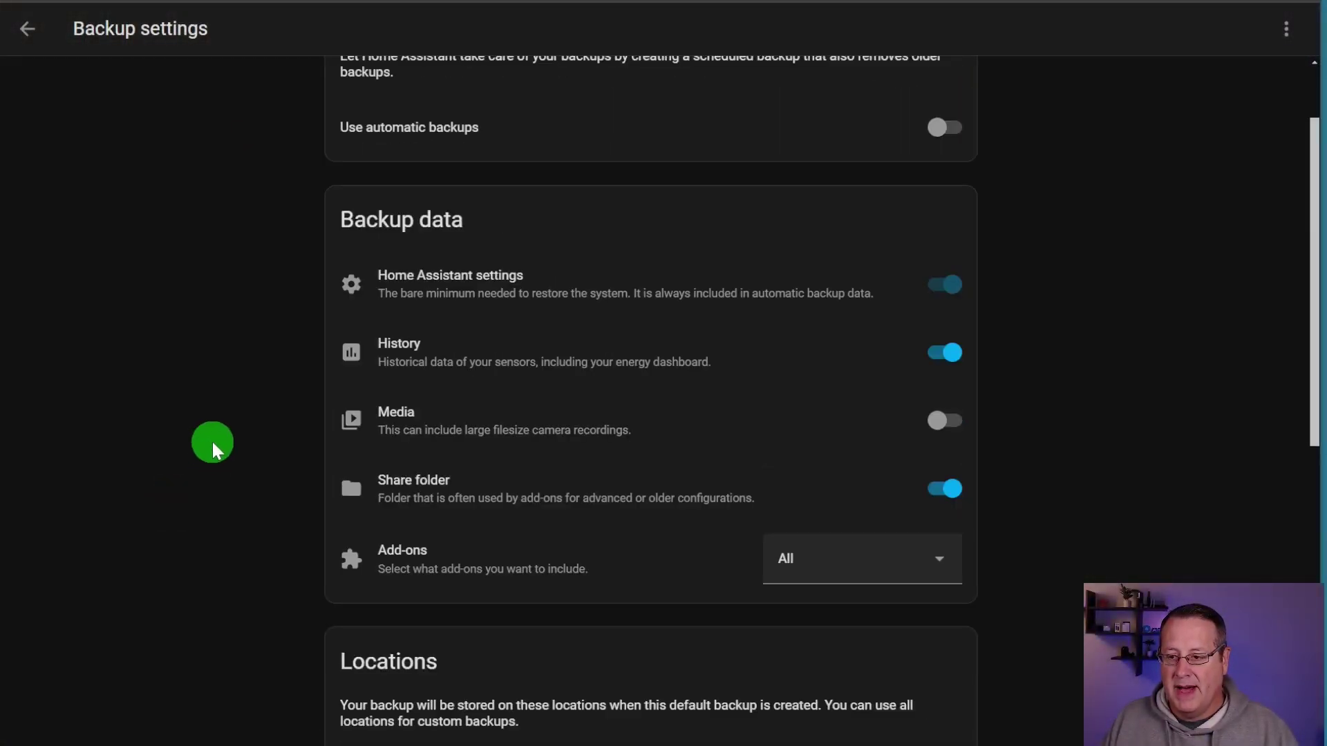
{"action": "scroll", "coordinate": [211, 443], "scroll_direction": "down", "scroll_amount": 9}
{"action": "scroll", "coordinate": [326, 492], "scroll_direction": "up", "scroll_amount": 10}
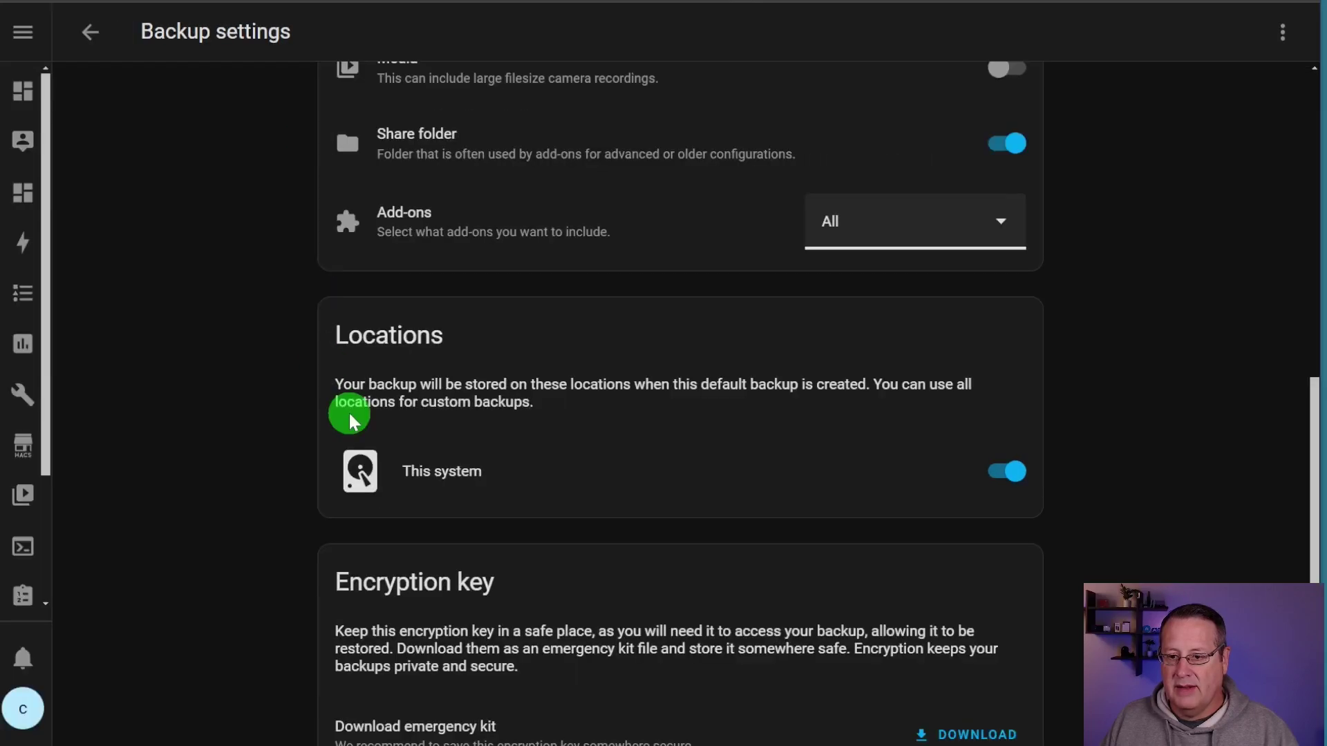
{"action": "scroll", "coordinate": [349, 421], "scroll_direction": "down", "scroll_amount": 3}
{"action": "scroll", "coordinate": [374, 443], "scroll_direction": "up", "scroll_amount": 9}
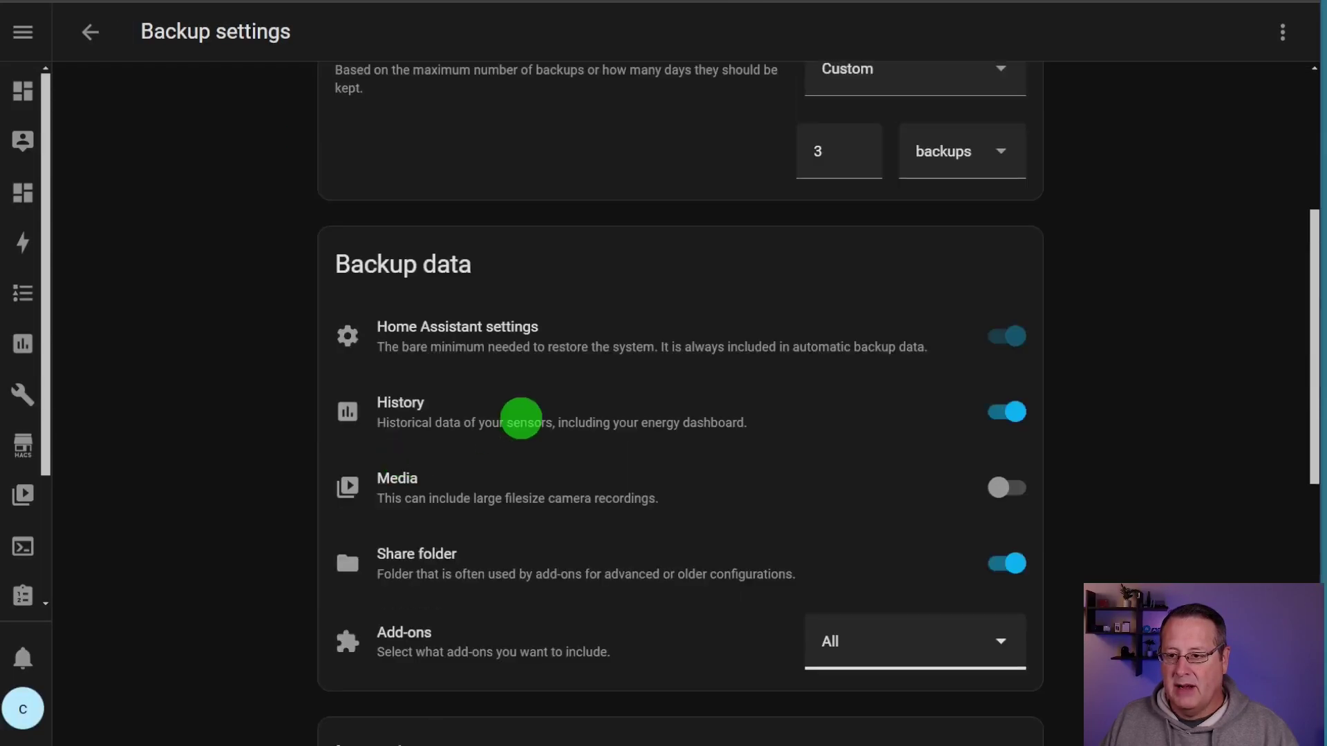
{"action": "scroll", "coordinate": [525, 443], "scroll_direction": "up", "scroll_amount": 5}
{"action": "left_click", "coordinate": [969, 328]}
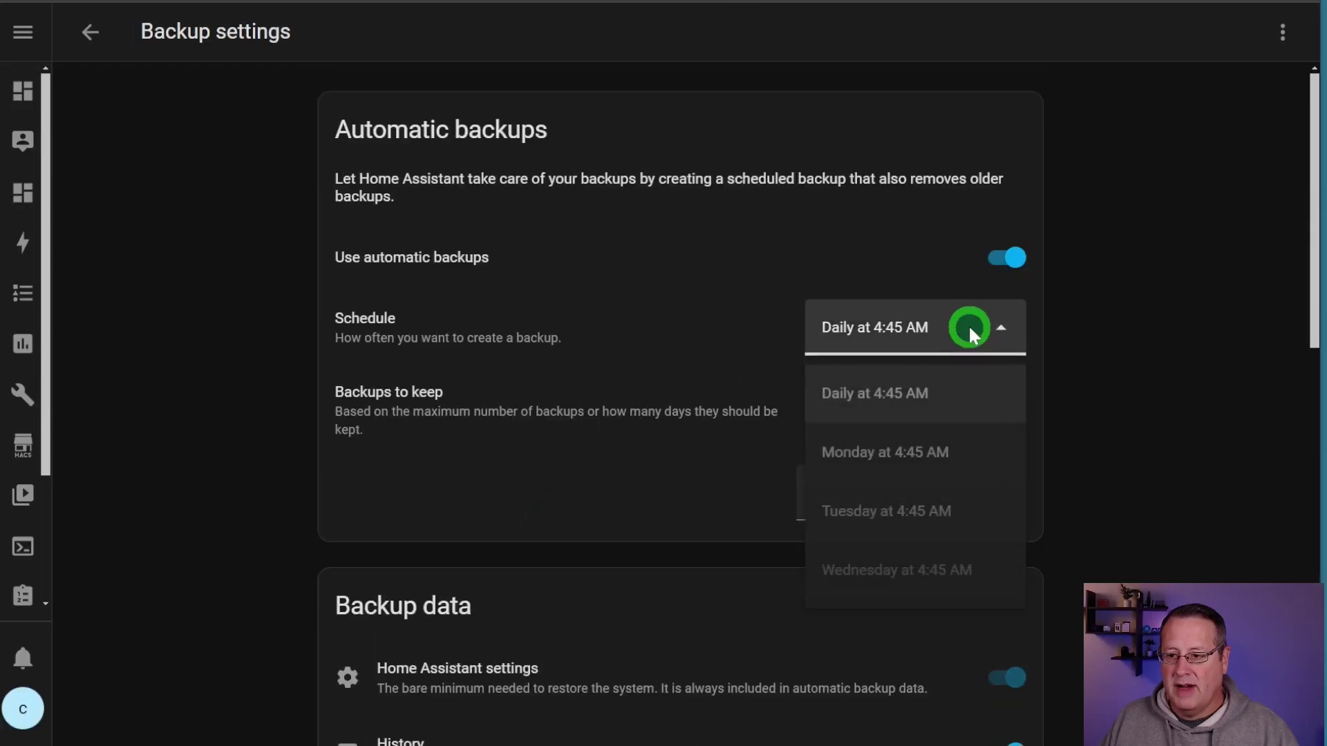
{"action": "left_click", "coordinate": [218, 308]}
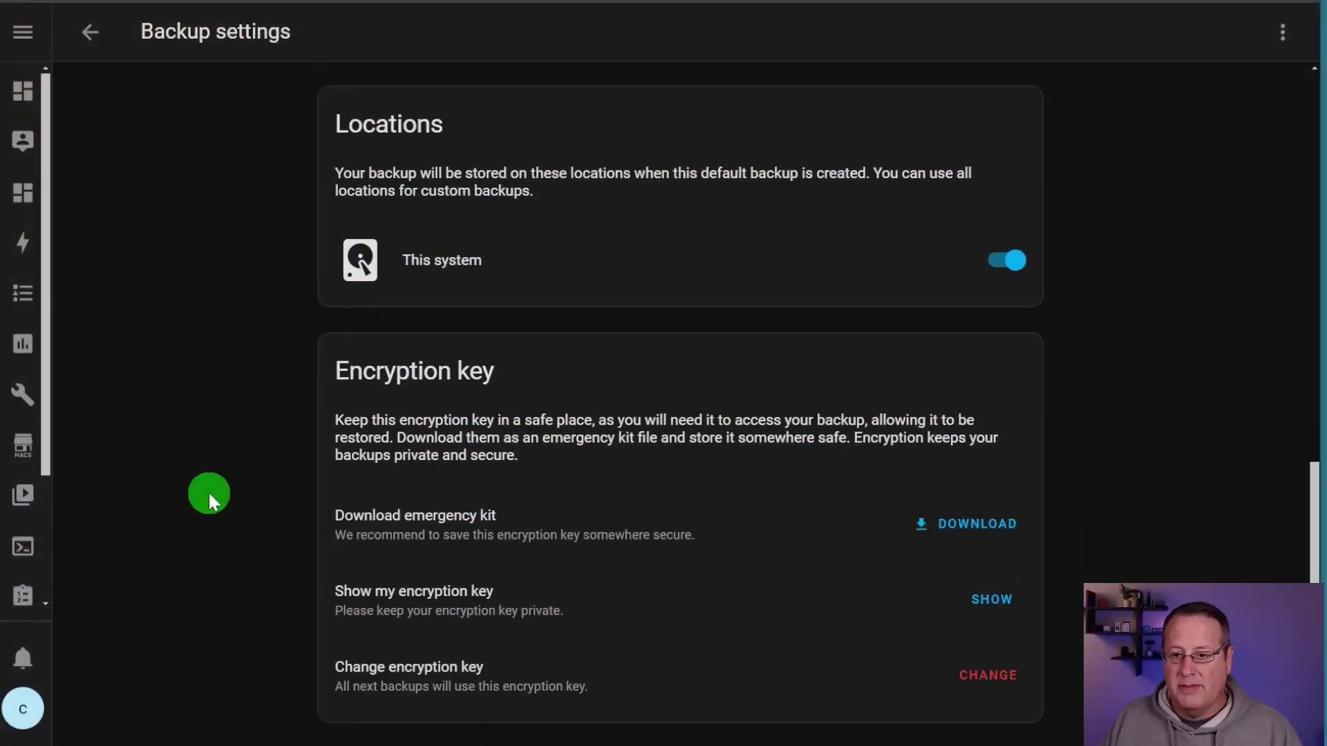
Return to the Backup overview and bring up the Backup now dialog.
{"action": "scroll", "coordinate": [148, 145], "scroll_direction": "up", "scroll_amount": 9}
{"action": "left_click", "coordinate": [89, 32]}
{"action": "scroll", "coordinate": [274, 508], "scroll_direction": "down", "scroll_amount": 3}
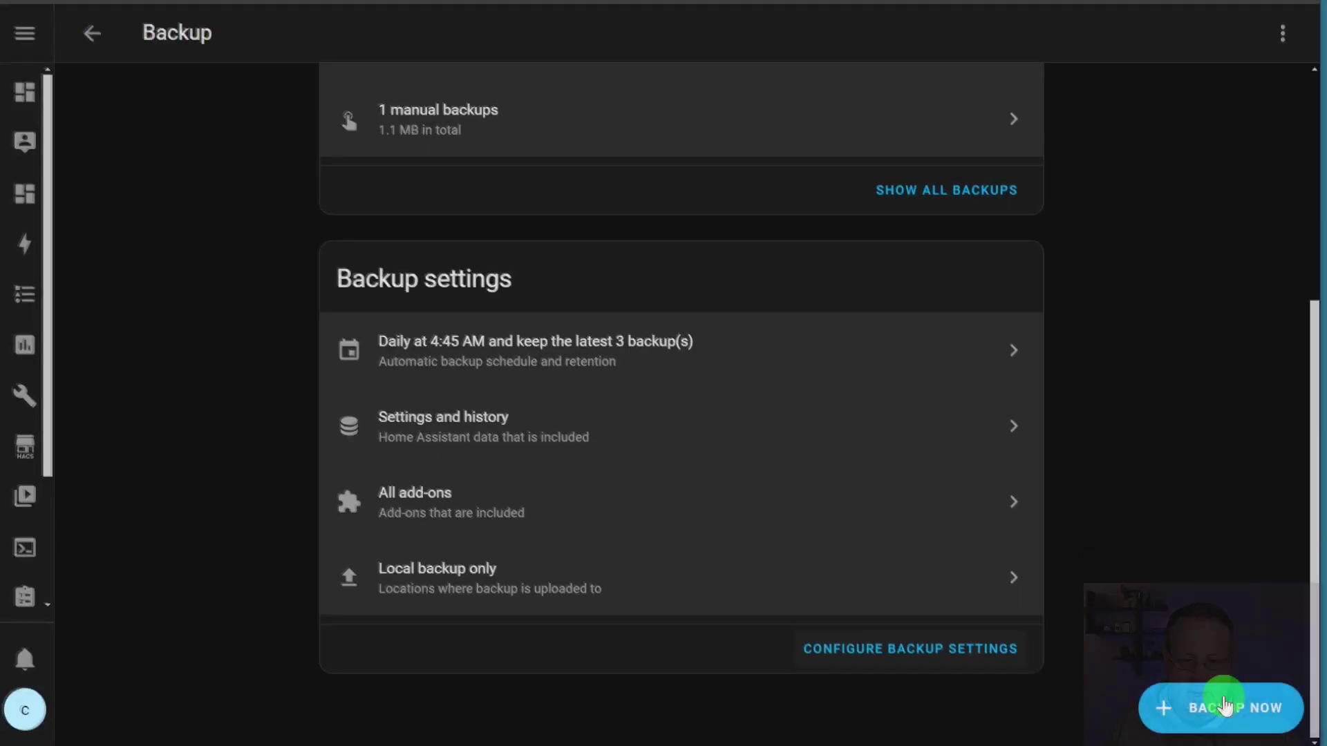
{"action": "left_click", "coordinate": [1214, 718]}
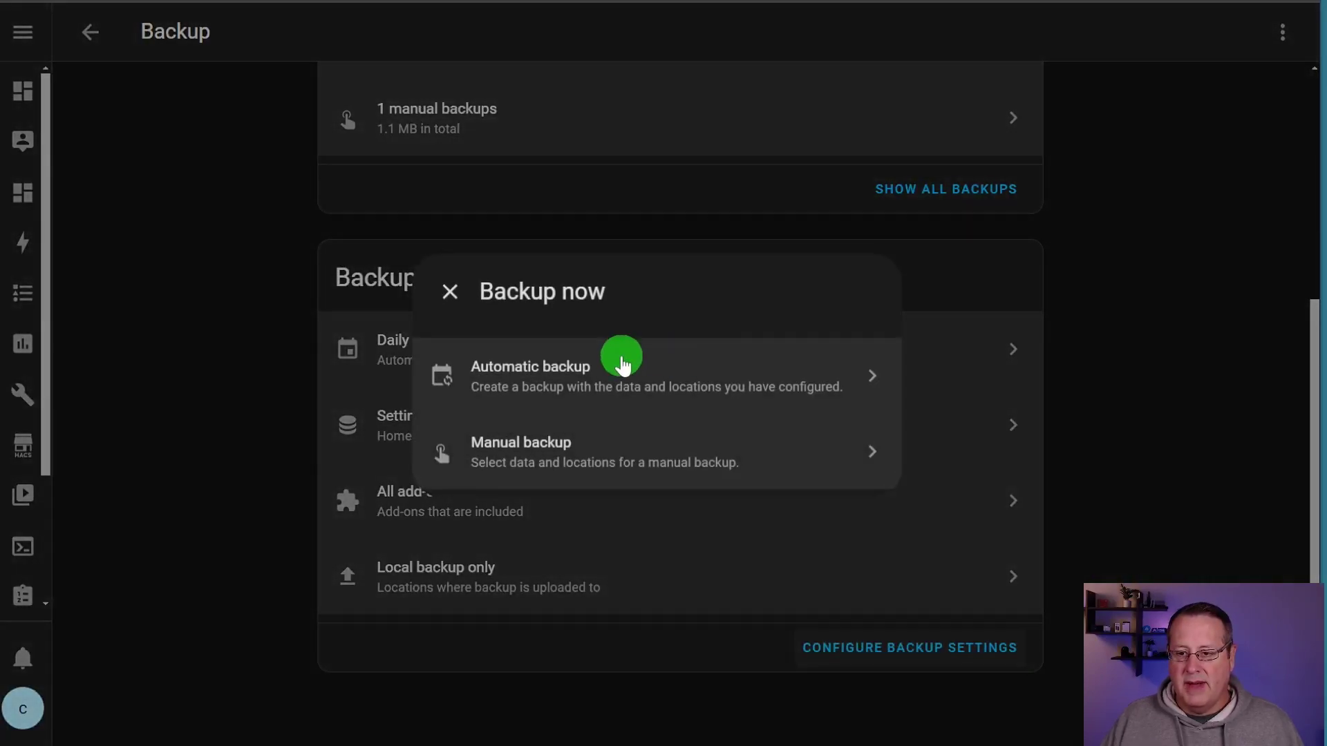
Run an automatic backup now using the configured data and locations.
{"action": "left_click", "coordinate": [557, 380]}
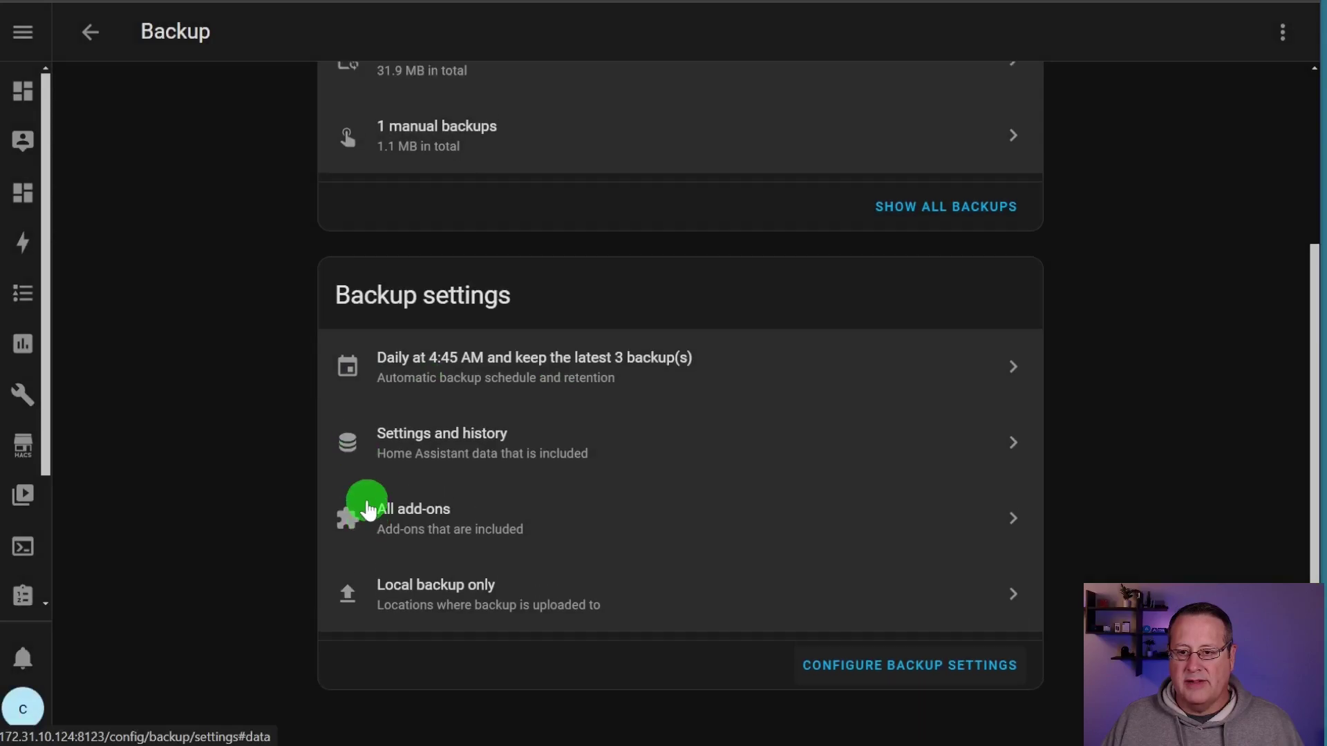
{"action": "scroll", "coordinate": [368, 510], "scroll_direction": "up", "scroll_amount": 5}
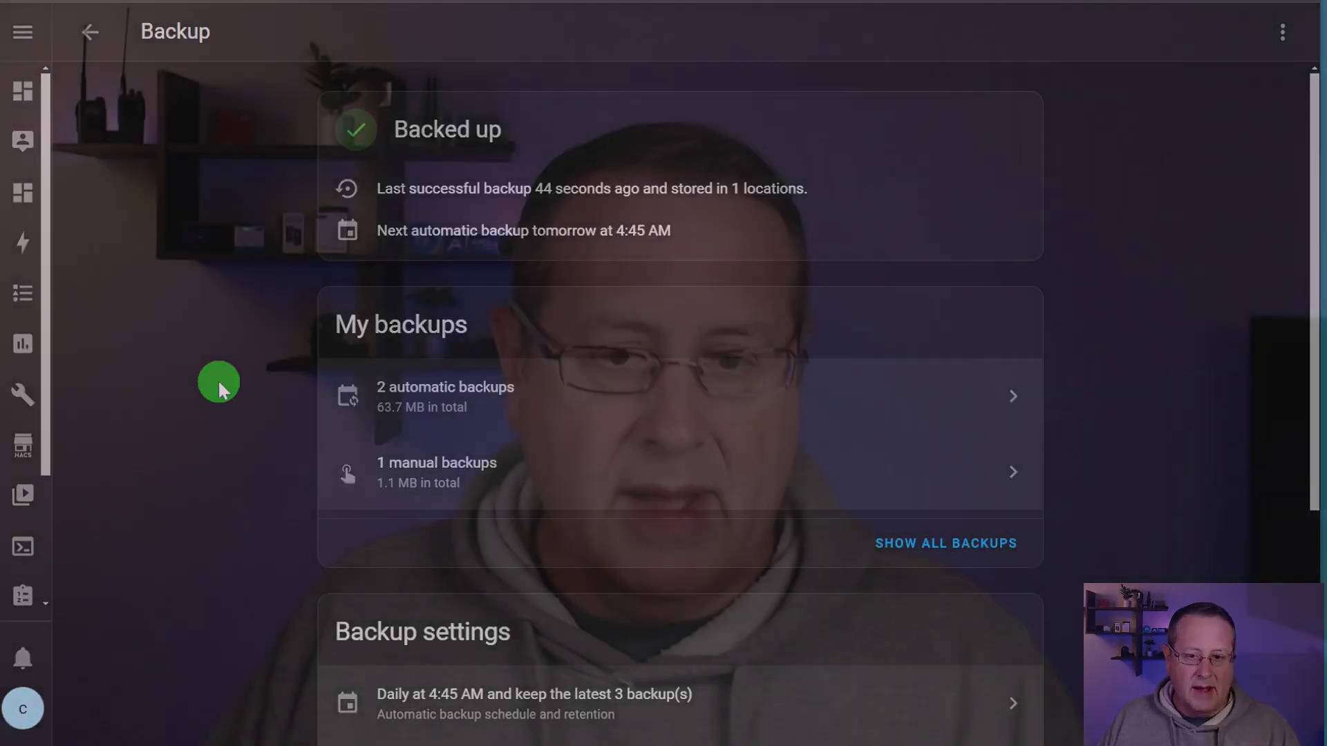